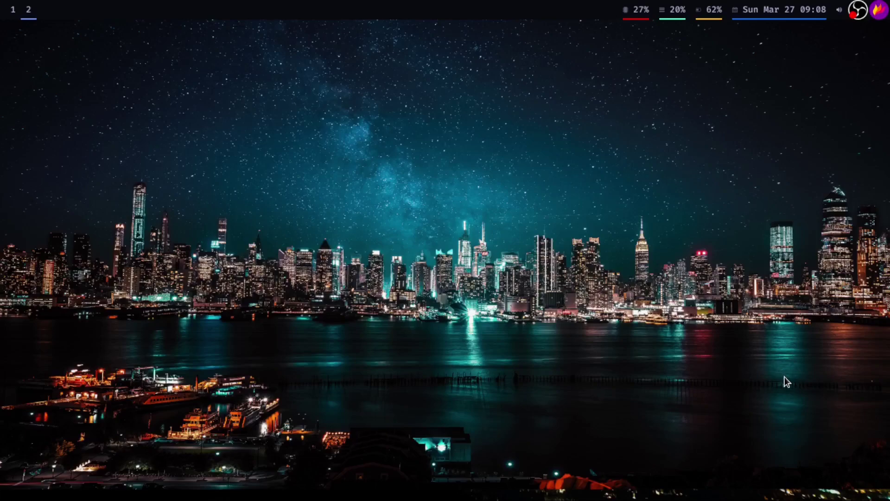
Open a new Alacritty terminal, run pfetch for the system summary, then clear the screen.
key(super+Return)
text(pfe)
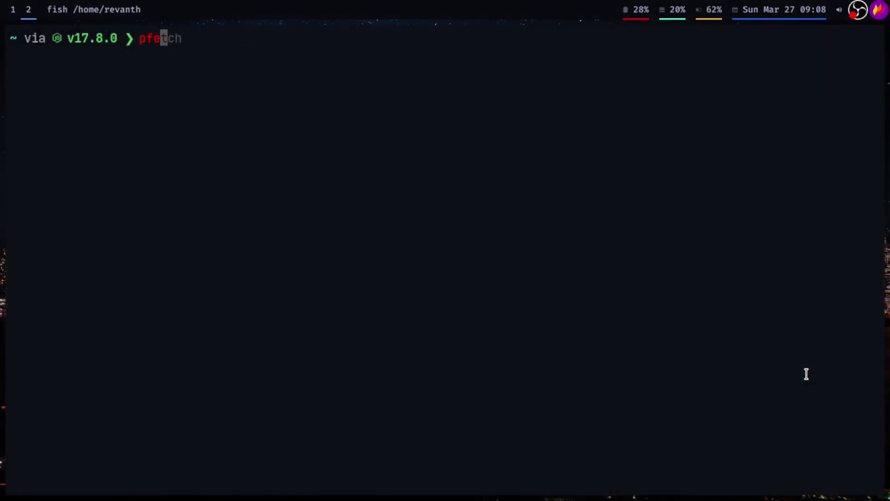
text(tch)
key(Return)
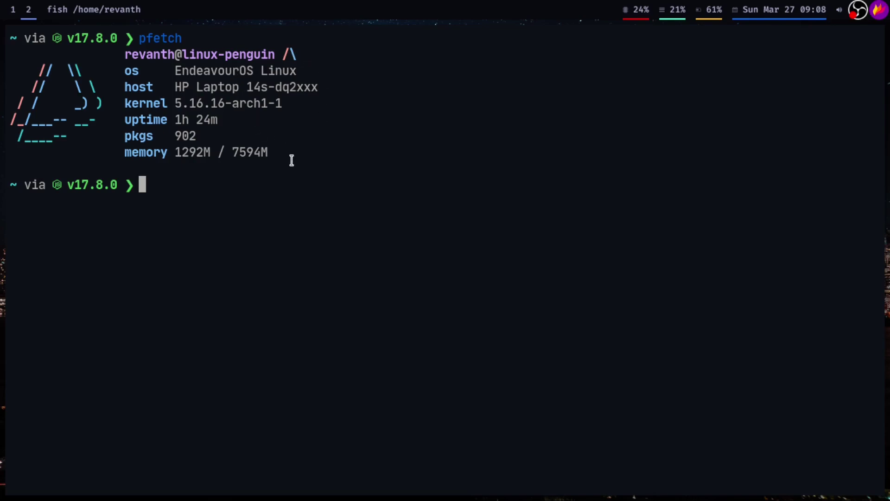
key(ctrl+l)
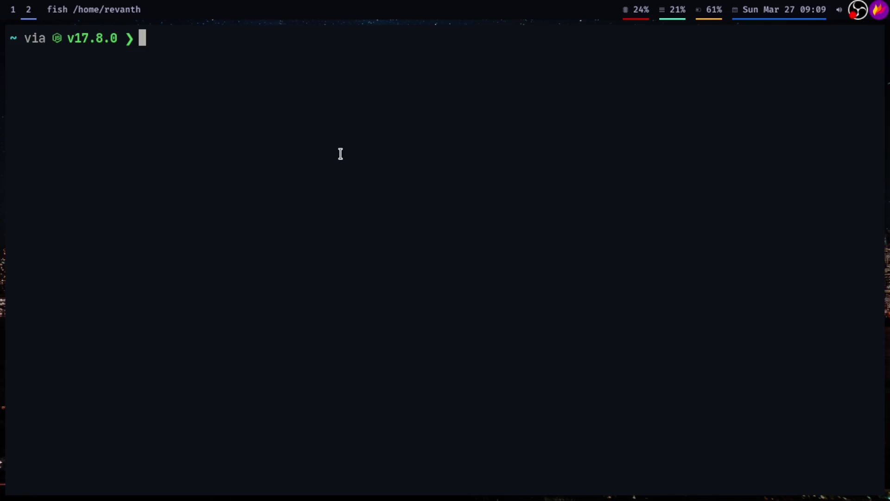
Open .config/i3/config in Vim using the autosuggested path.
text(vim .config/i3)
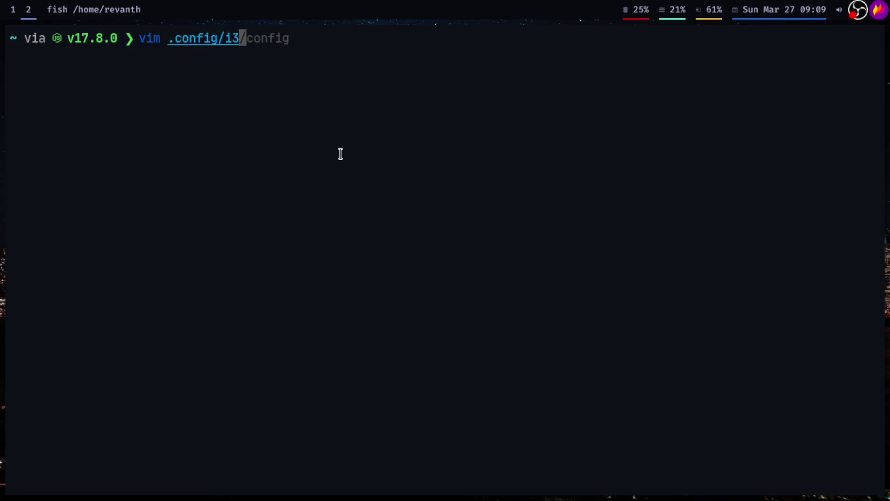
key(Right)
key(Return)
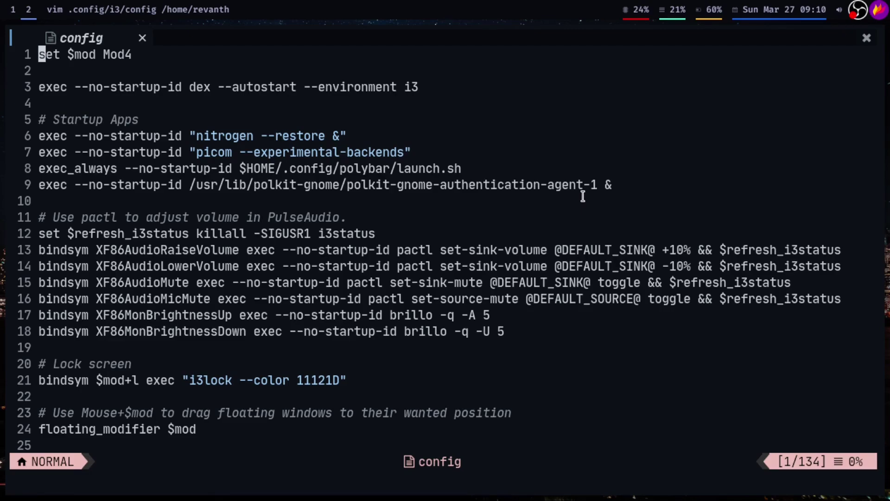
key(j)
key(j)
key(j)
key(j)
key(j)
key(v)
key(j)
key(j)
key(j)
key($)
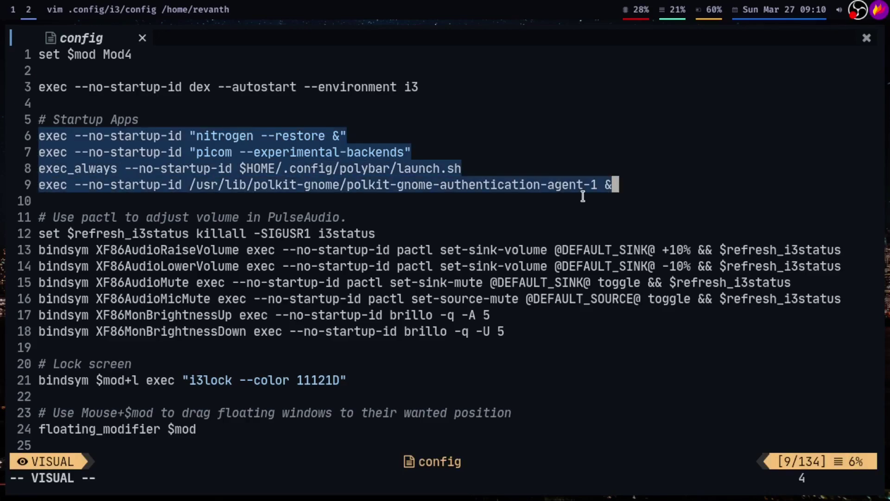
key(Escape)
key(v)
key(k)
key(k)
key(k)
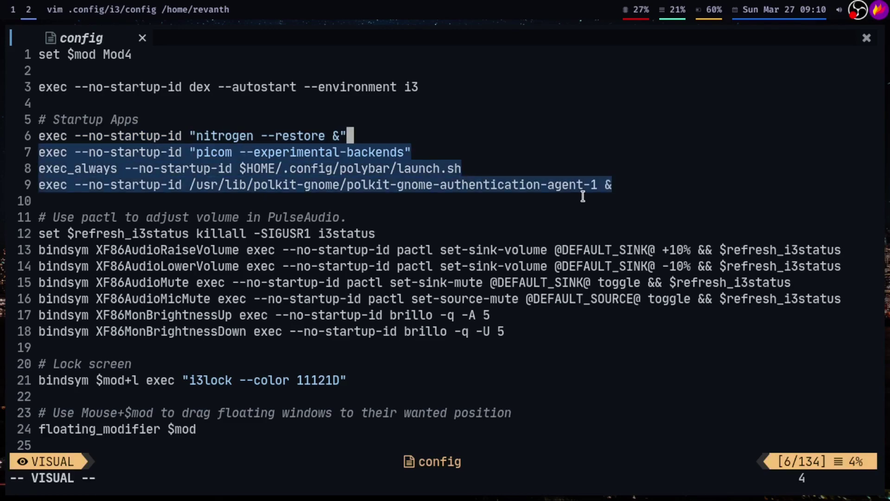
key(0)
key(Escape)
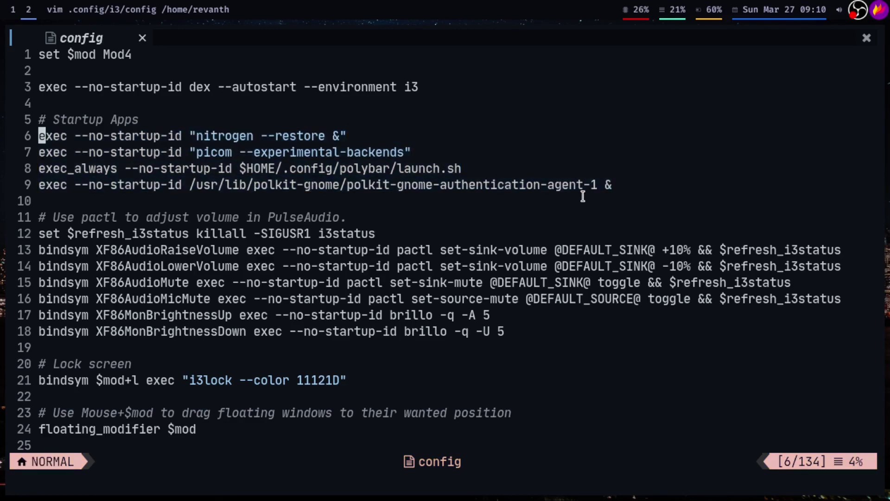
key(j)
key(j)
key(j)
key(j)
key(j)
key(j)
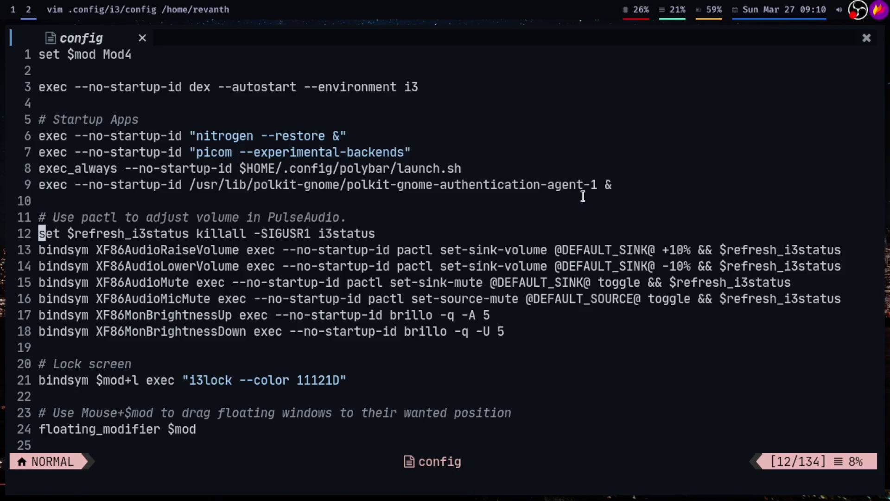
key(j)
key(XF86AudioMute)
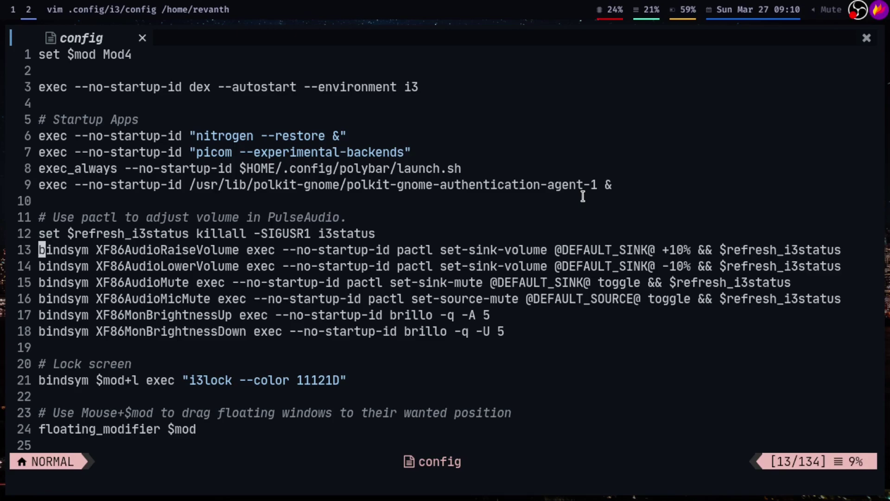
click(823, 13)
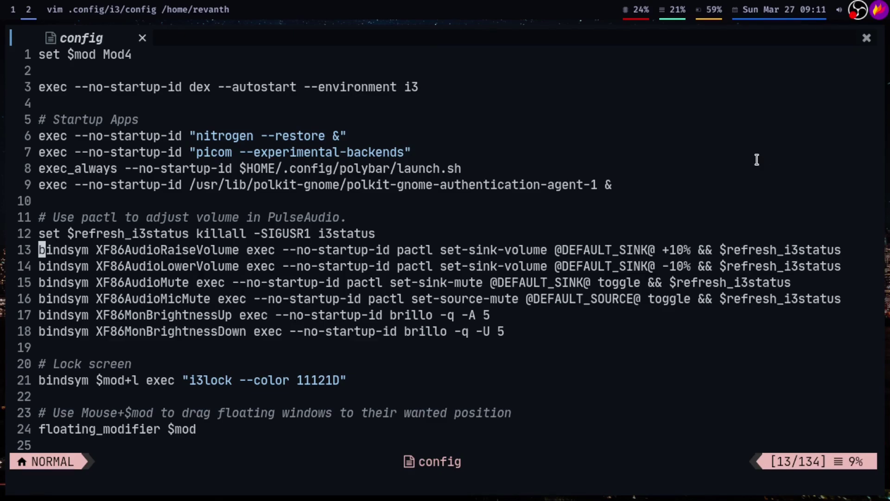
Move through the i3 config to the lock-screen and kill-window bindings around line 33.
key(j)
key(j)
key(j)
key(j)
key(j)
key(j)
key(j)
key(j)
key(j)
key(j)
key(j)
key(j)
key(j)
key(j)
key(j)
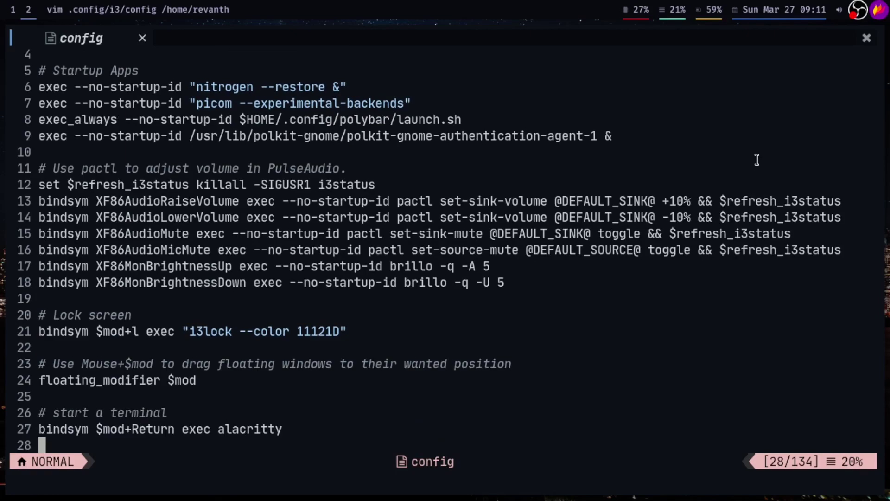
key(k)
key(k)
key(k)
key(k)
key(k)
key(k)
key(k)
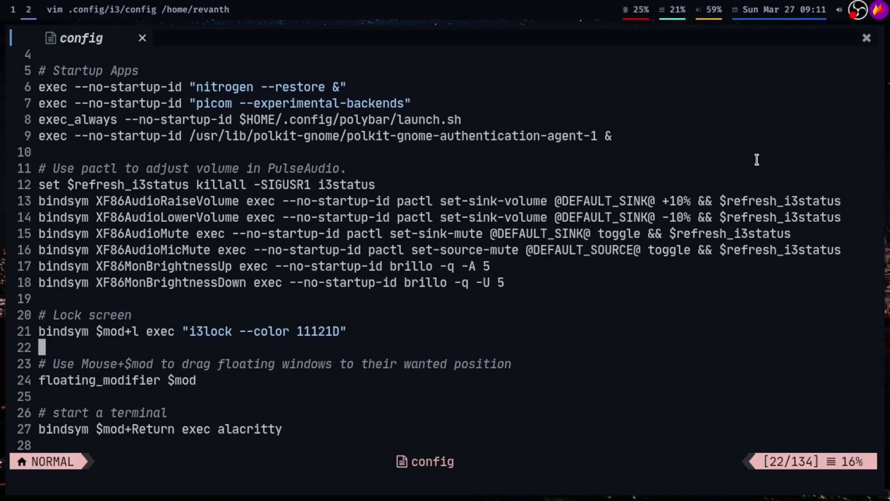
key($)
key(j)
key(j)
key(j)
key(j)
key(j)
key(j)
key(j)
key(j)
key(j)
key(j)
key(j)
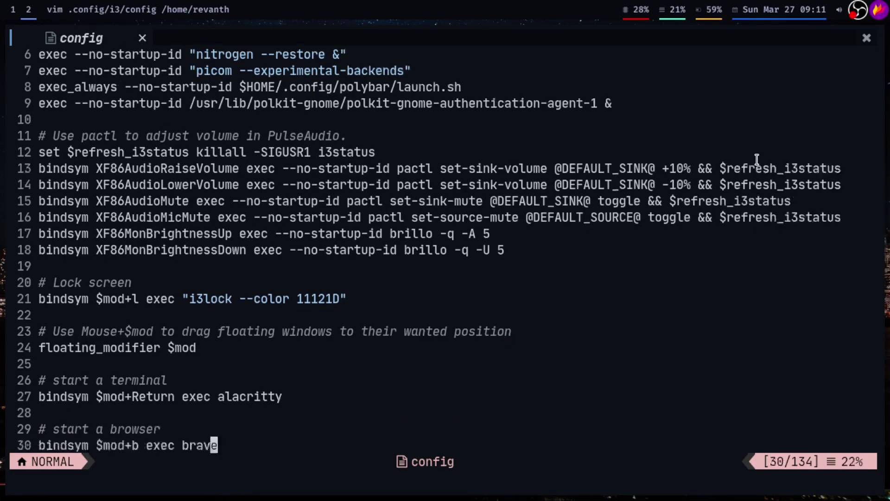
key(j)
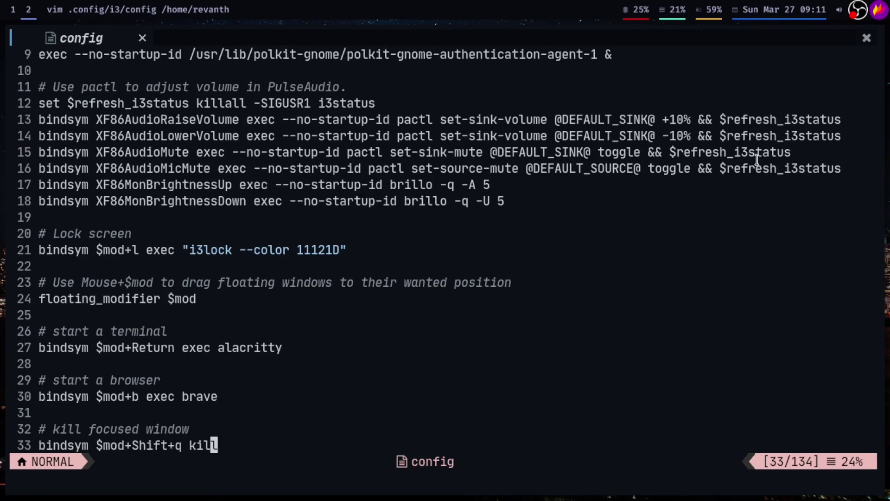
Toggle the Vim window fullscreen, float it, drag it up-left, then fullscreen it again.
key(super+f)
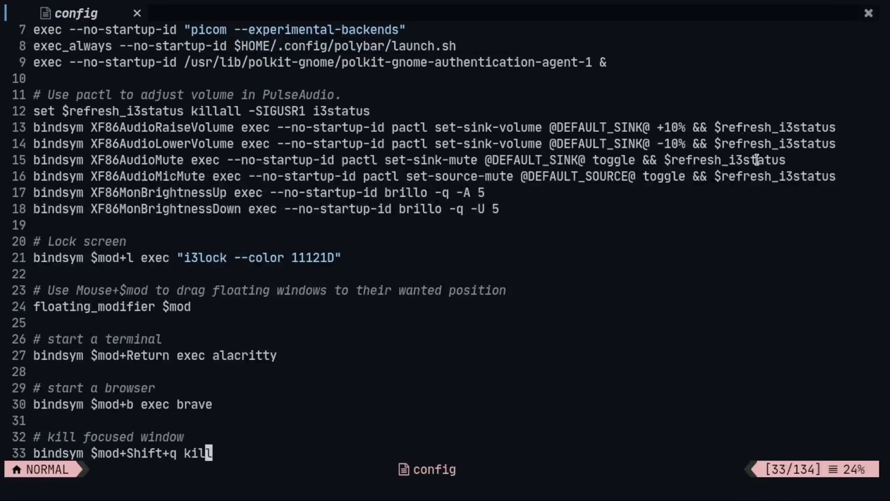
key(super+f)
key(super+shift+space)
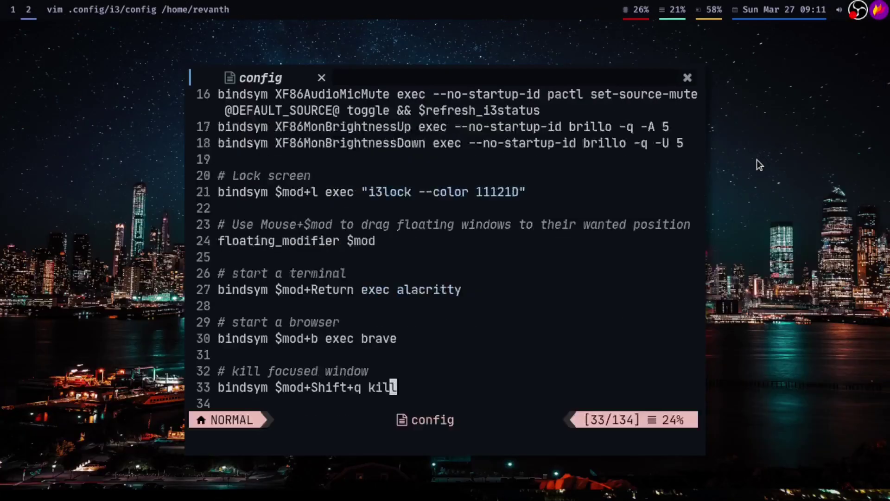
mouse_move(602, 224)
mouse_down()
mouse_move(587, 200)
mouse_move(592, 213)
mouse_up()
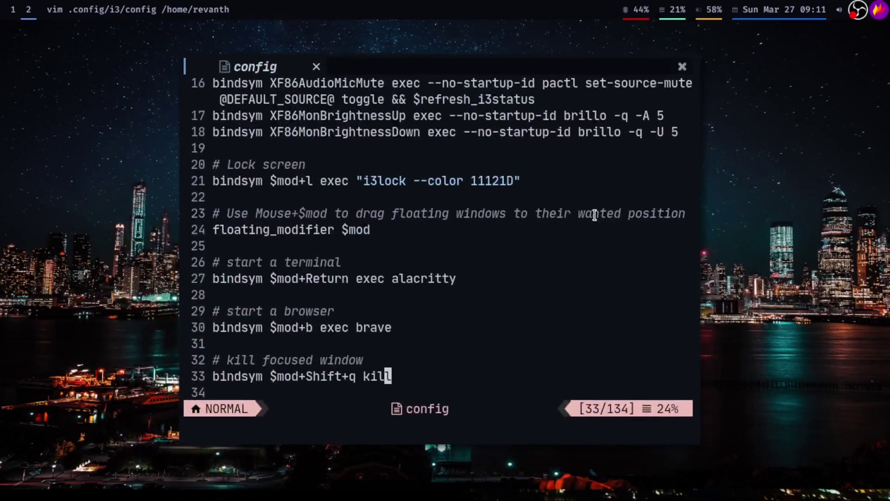
key(super+f)
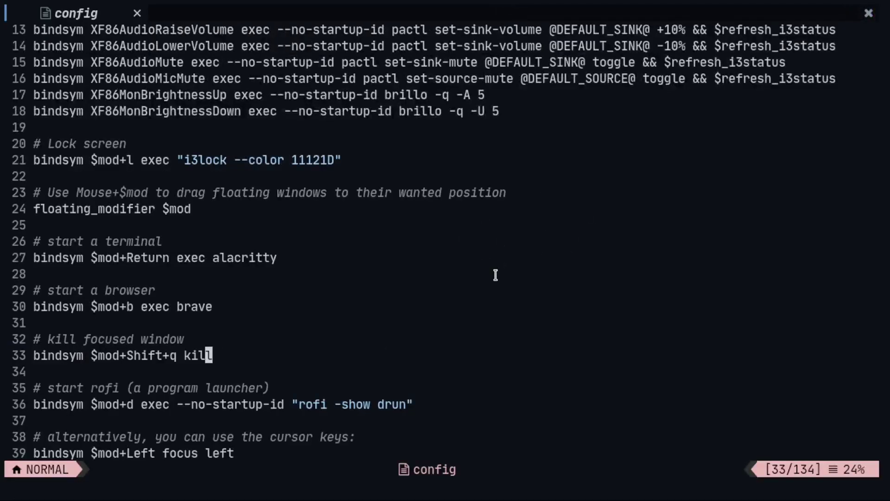
Scroll down to the move-window and floating-toggle bindings, toggling fullscreen along the way.
key(t)
key(j)
key(j)
key(j)
key(j)
key(j)
key(j)
key(j)
key(j)
key(j)
key(j)
key(j)
key(j)
key(j)
key(j)
key(j)
key(j)
key(j)
key(j)
key(j)
key(j)
key(super+f)
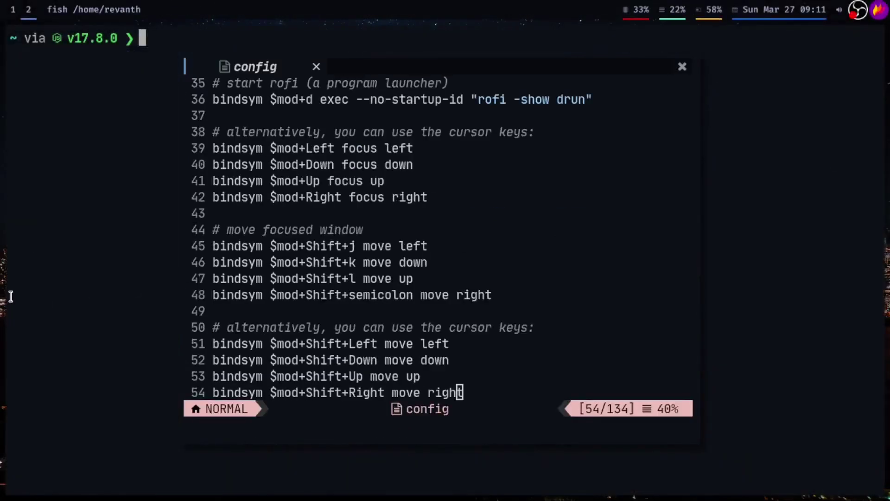
key(j)
key(j)
key(j)
key(j)
key(j)
key(j)
key(j)
key(j)
key(j)
key(j)
key(j)
key(j)
key(j)
key(j)
key(j)
key(j)
key(j)
key(super+f)
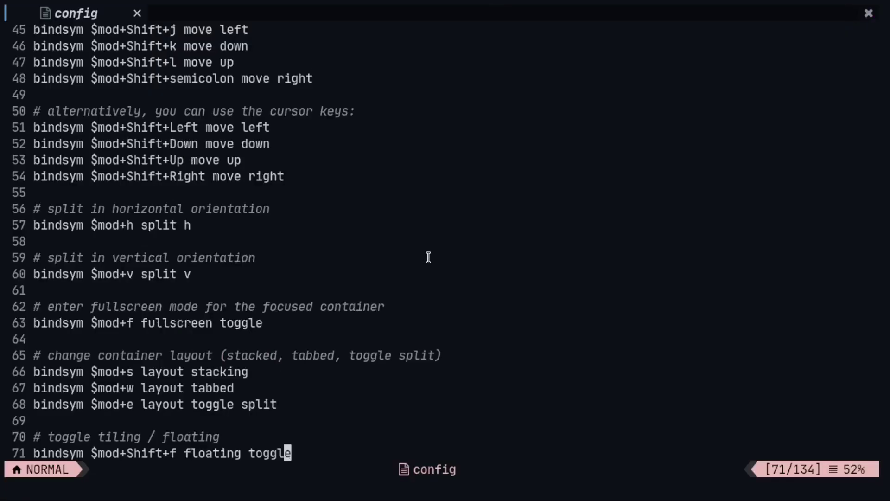
key(j)
key(k)
key(k)
key(k)
Highlight the layout bindings on lines 66–68, then settle on the tiling/floating comment.
key(k)
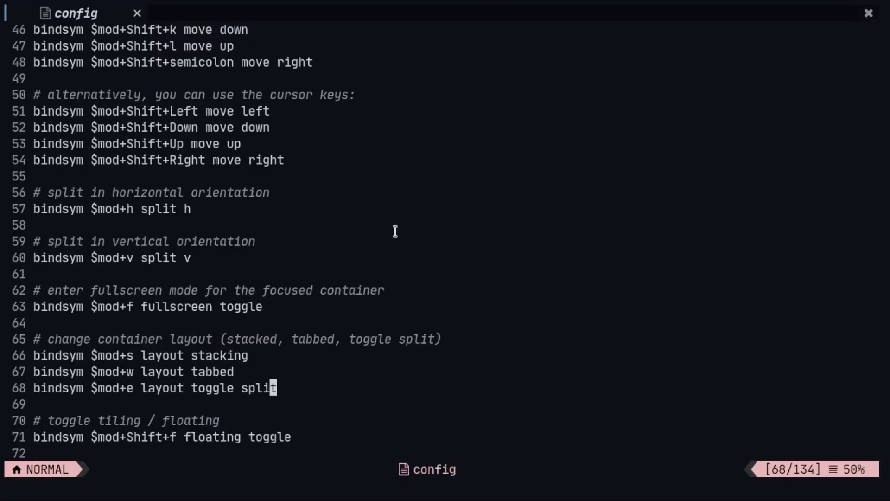
key(v)
key(k)
key(k)
key(k)
key(Escape)
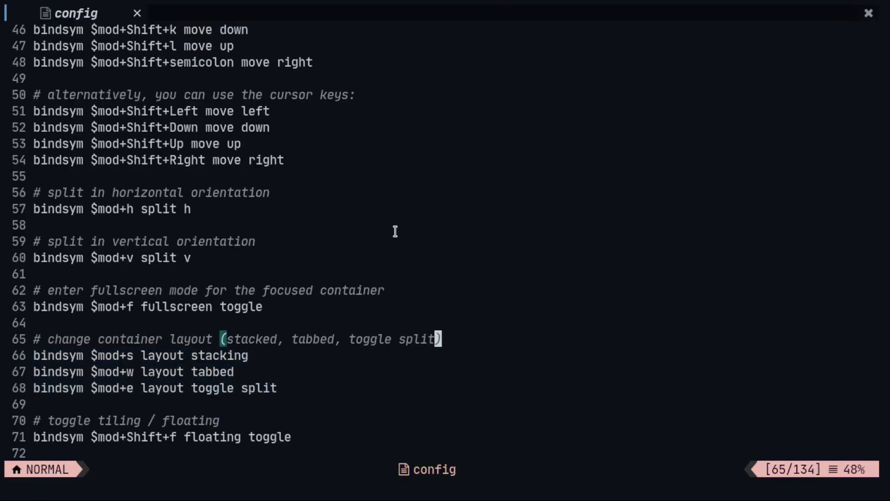
key(j)
key(j)
key(j)
key(j)
key(j)
key(j)
key(j)
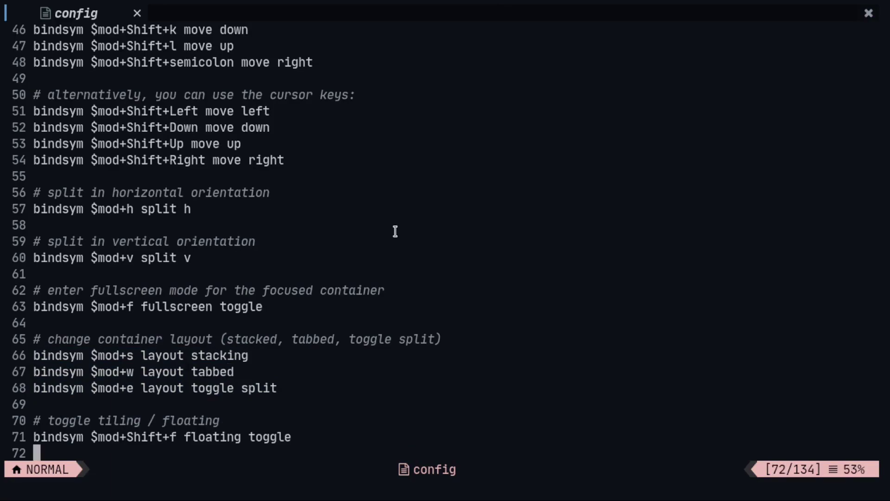
key(k)
key(k)
key(j)
key(k)
key(k)
key(k)
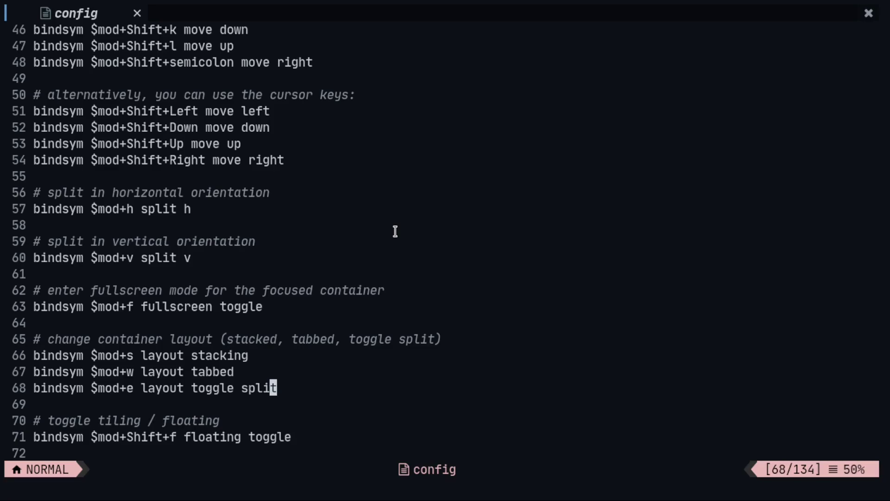
Reach the workspace names, quit the editor, and reopen .config/i3/config in Vim in a new terminal.
key(j)
key(j)
key(j)
key(j)
key(j)
key(j)
key(j)
key(j)
key(j)
key(j)
key(j)
key(j)
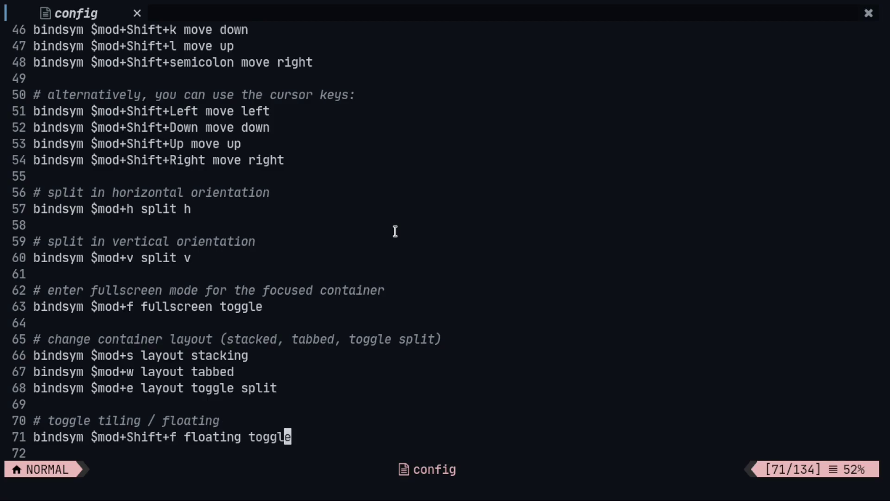
key(j)
key(j)
key(j)
key(j)
key(j)
key(j)
key(j)
key(j)
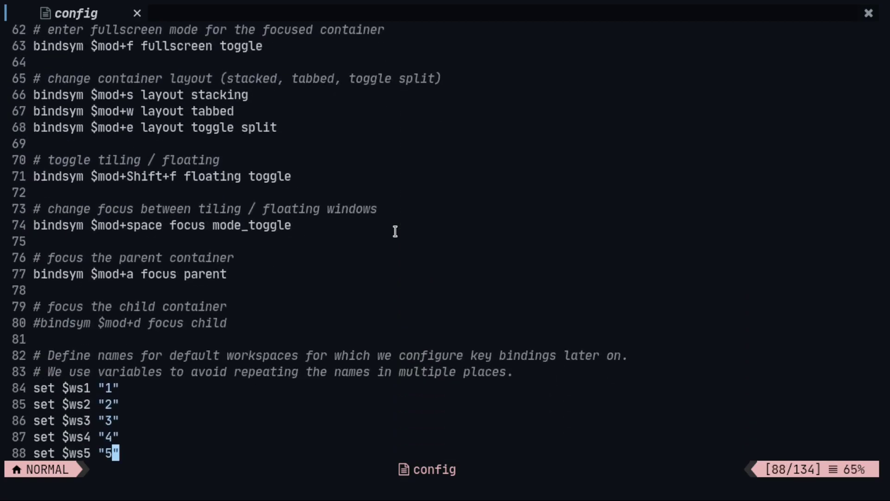
key(super+shift+q)
key(super+Return)
text(vim)
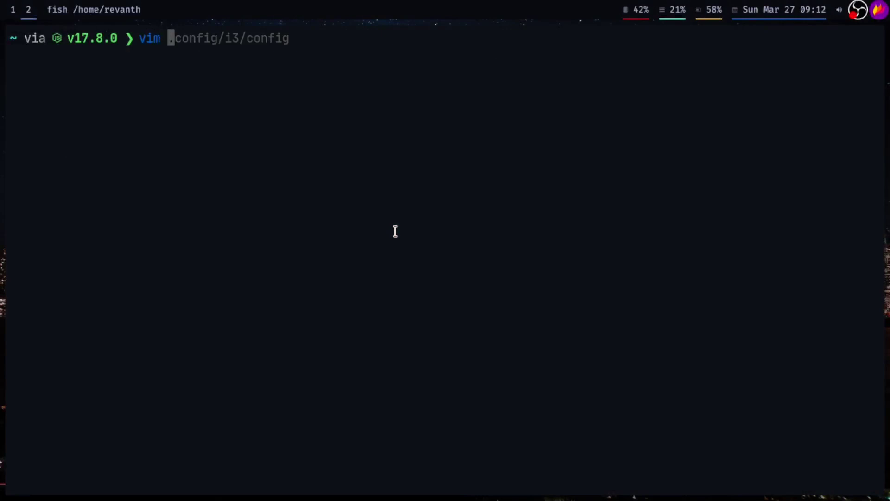
key(Right)
key(Return)
Open a side terminal, resize the split with resize mode and Mod+Ctrl+arrows, then close it.
key(super+Return)
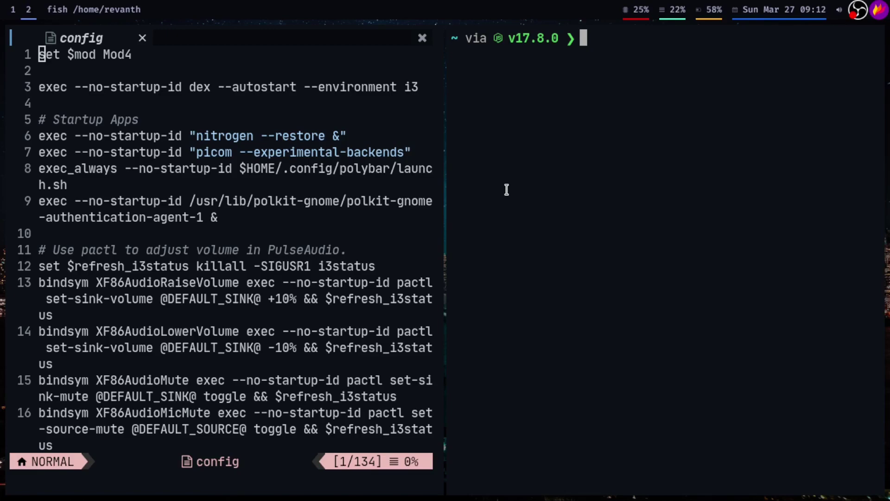
key(super+r)
key(Right)
key(Left)
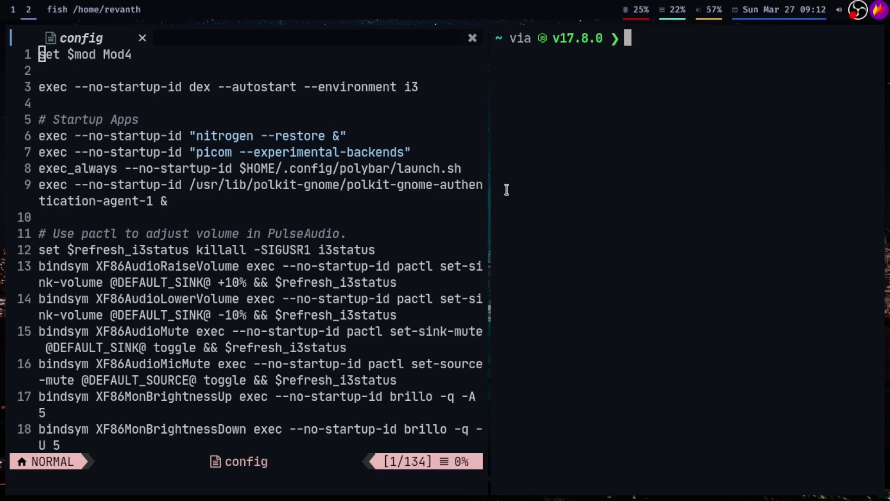
key(super+ctrl+Left)
key(super+ctrl+Left)
key(super+ctrl+Left)
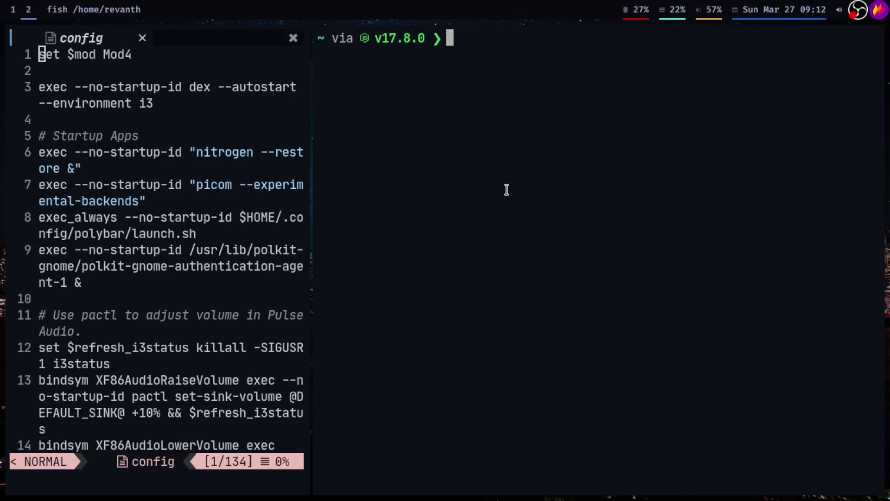
key(super+ctrl+Right)
key(super+ctrl+Right)
key(super+ctrl+Right)
key(super+ctrl+Right)
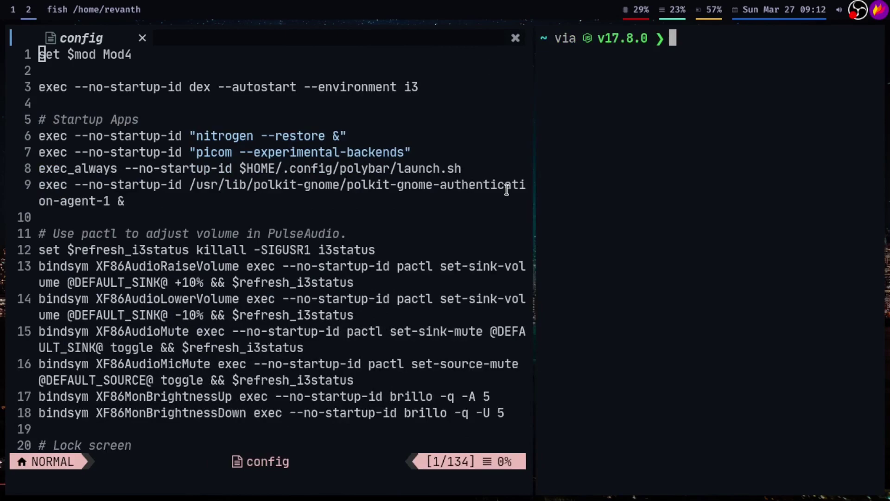
key(super+shift+q)
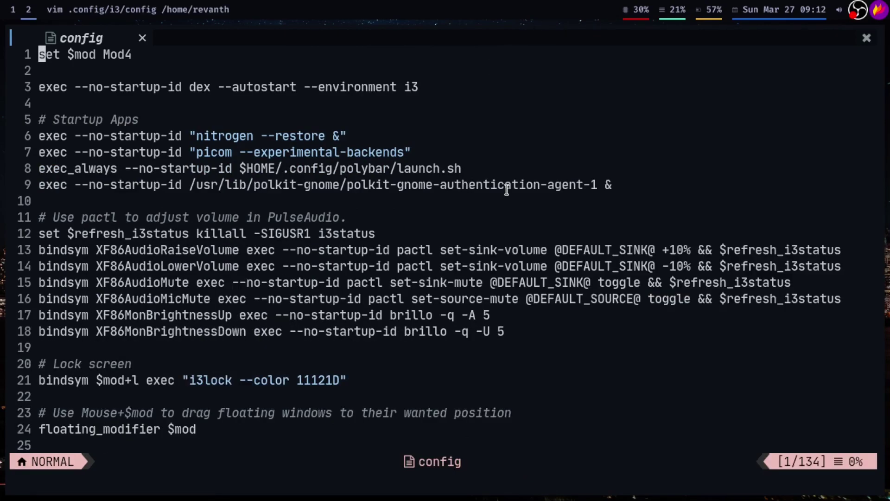
Search for j, then jump to the file's end near the gaps outer 4 line.
text(/j)
key(Return)
key(g)
key(g)
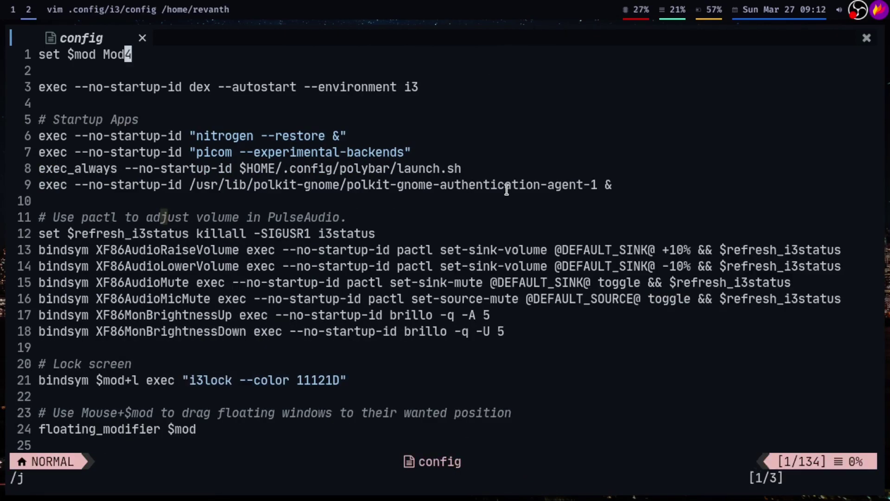
key(shift+g)
key(k)
key(k)
key(k)
key(k)
key(j)
key(j)
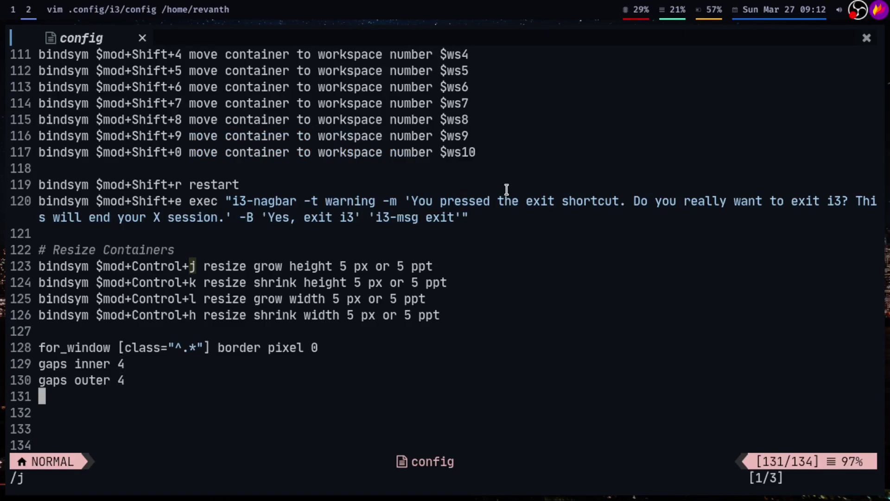
Highlight the border and gaps lines around line 128–130 in visual mode.
key(k)
key(v)
key(k)
key(k)
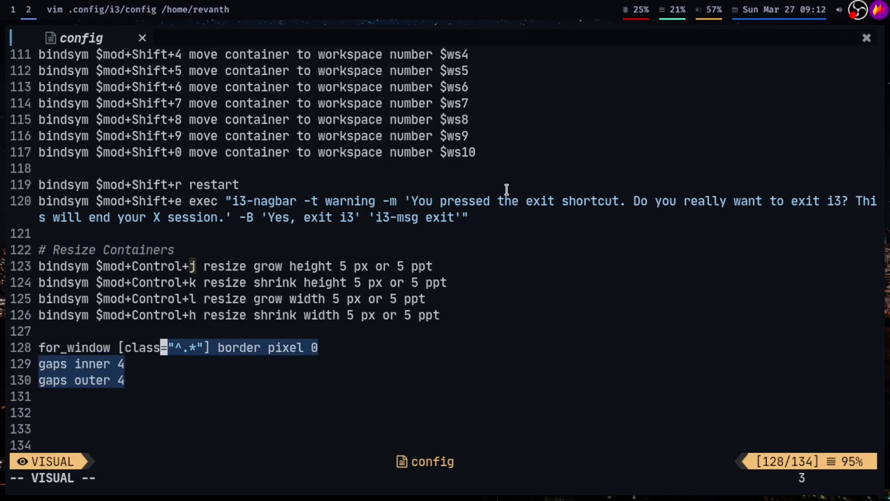
key(0)
key(Escape)
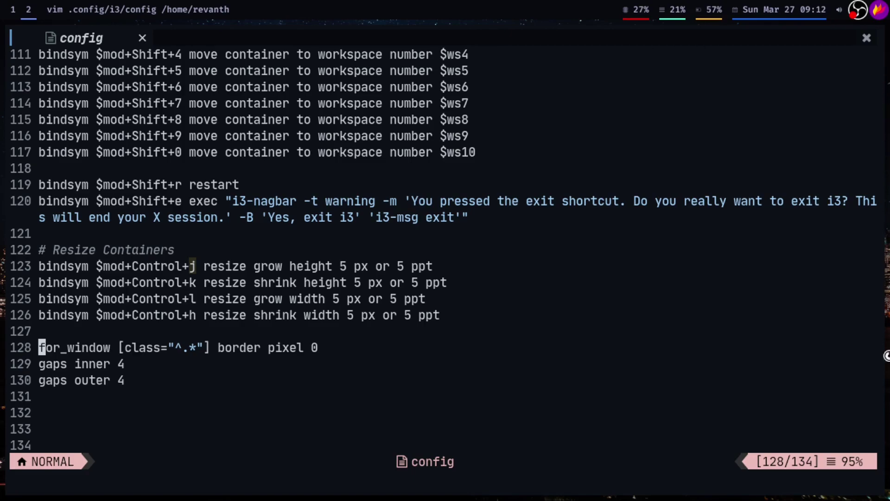
key(j)
key(v)
key(j)
key(j)
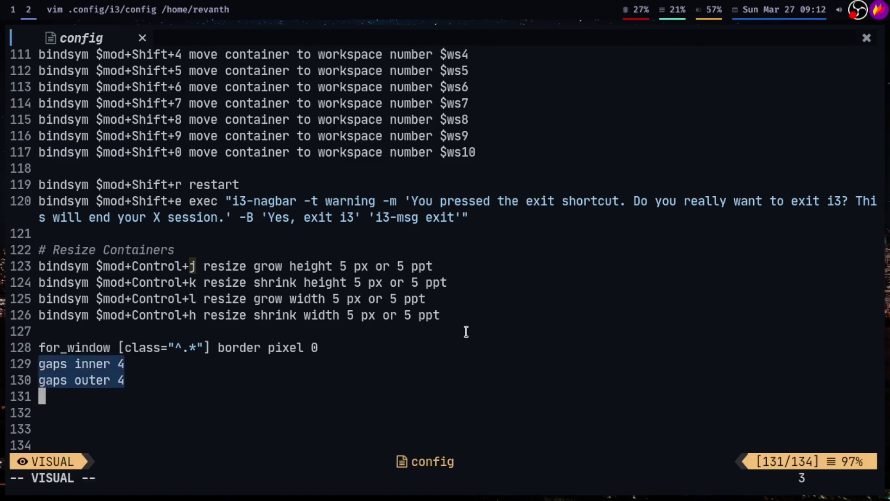
key(Escape)
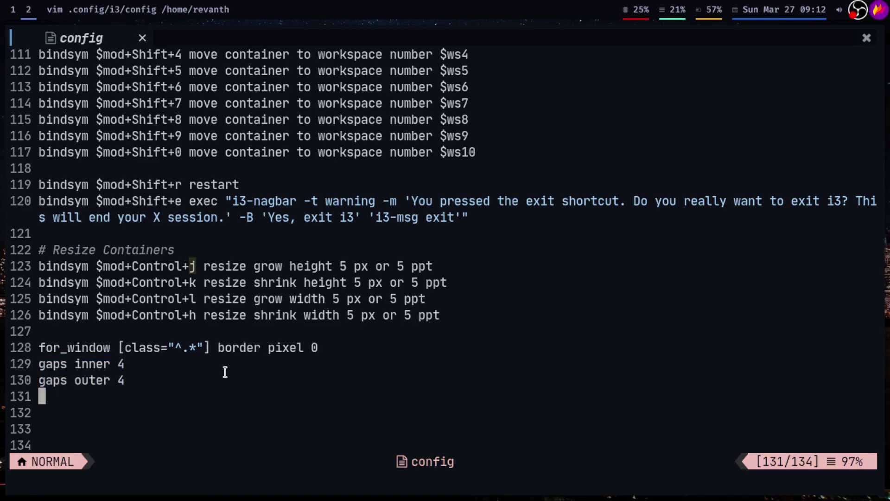
Select the border line 128 to its end and back to its start, clearing each selection.
key(k)
key(k)
key(k)
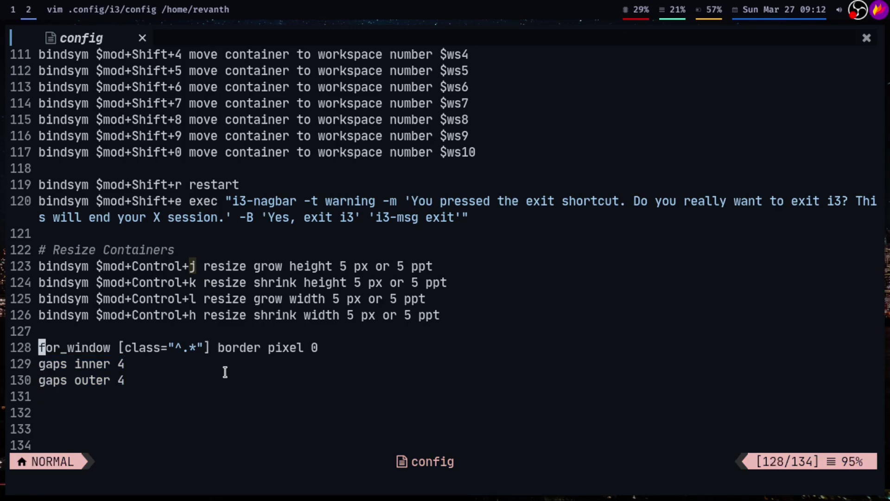
key(v)
key(dollar)
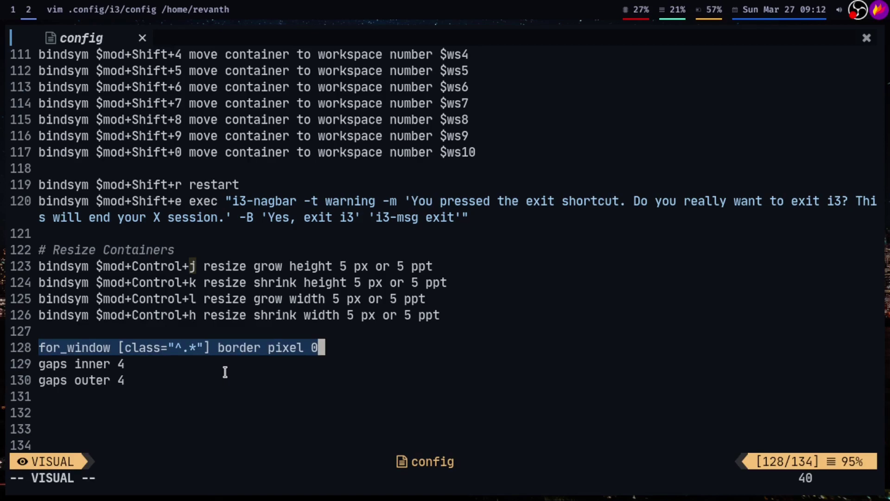
key(Escape)
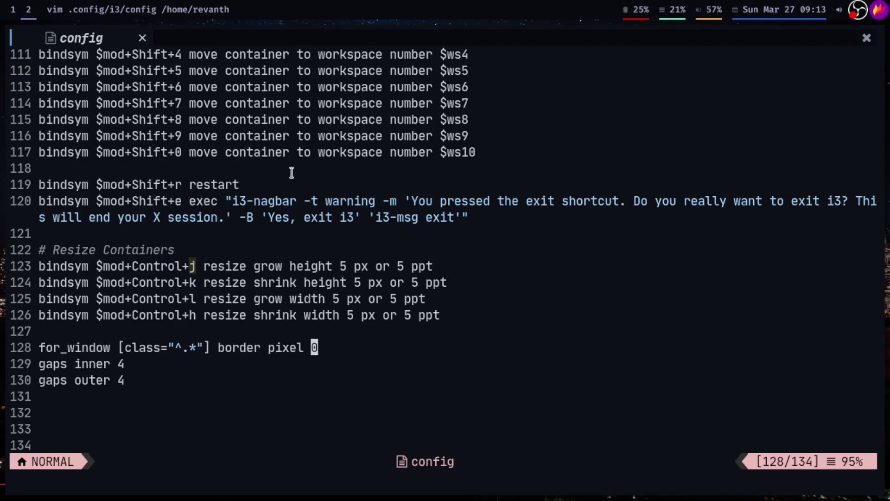
key(v)
key(0)
key(Escape)
Return to the top of the config, close the Vim window, and open a new fish terminal.
key(g)
key(g)
key(j)
key(j)
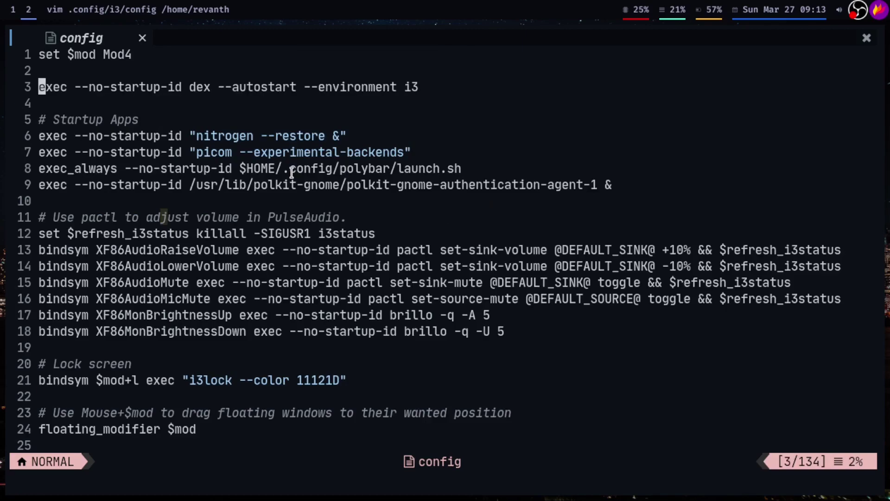
key(k)
key(j)
key(super+shift+q)
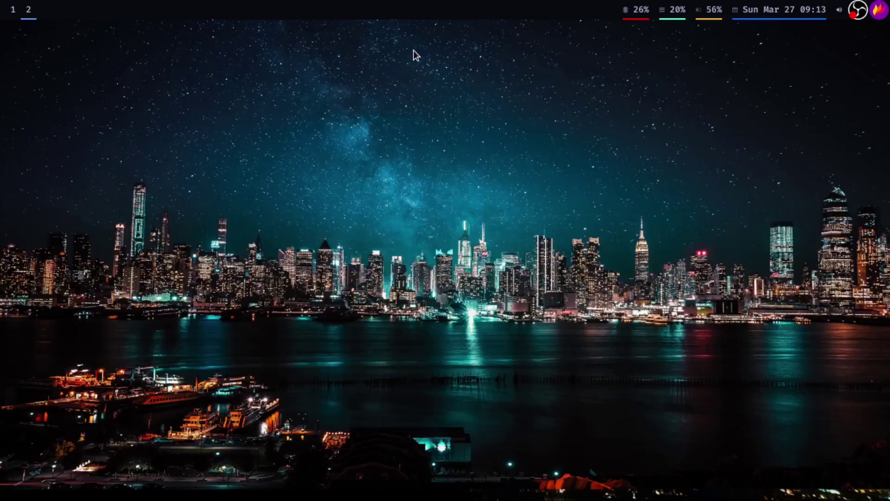
key(super+Return)
key(super+Return)
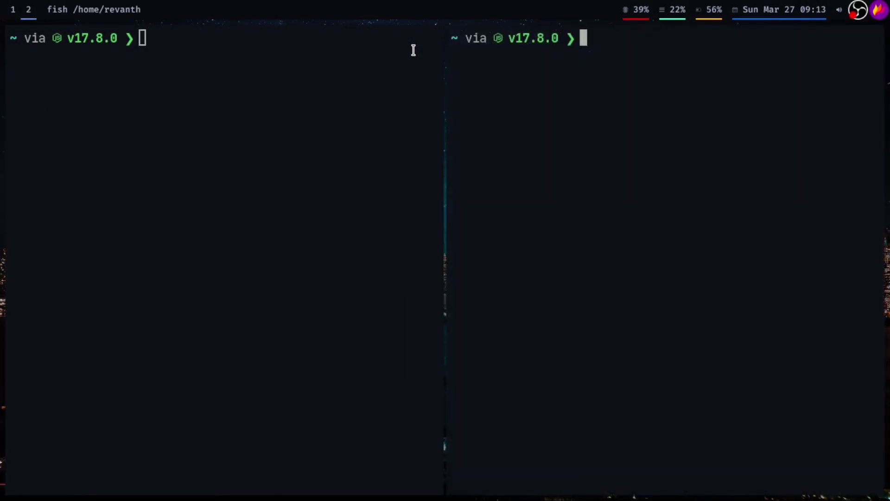
Open .config/alacritty/alacritty.yml in Vim from a second terminal.
key(super+shift+q)
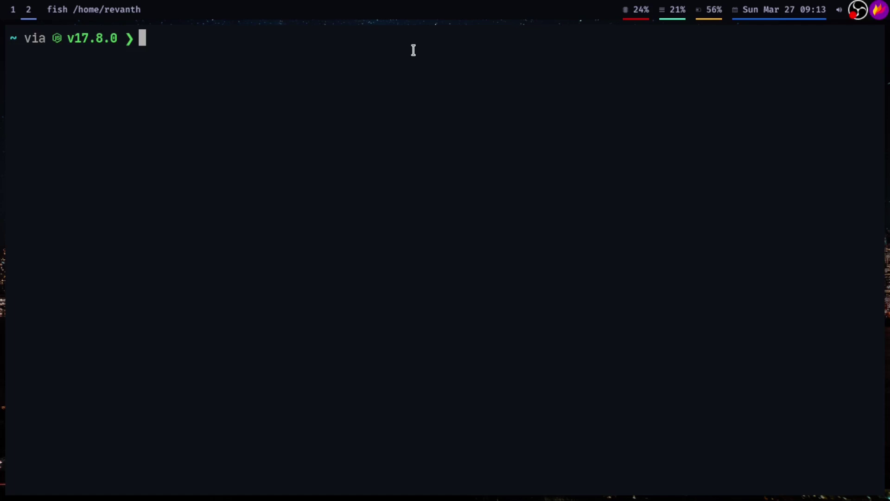
text(vim c.on)
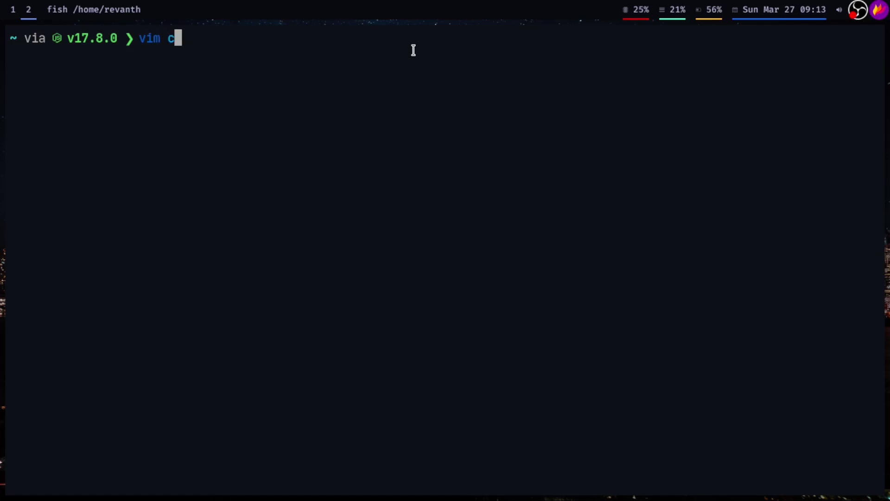
key(BackSpace)
key(BackSpace)
key(BackSpace)
key(BackSpace)
text(.config/al)
key(Right)
key(Return)
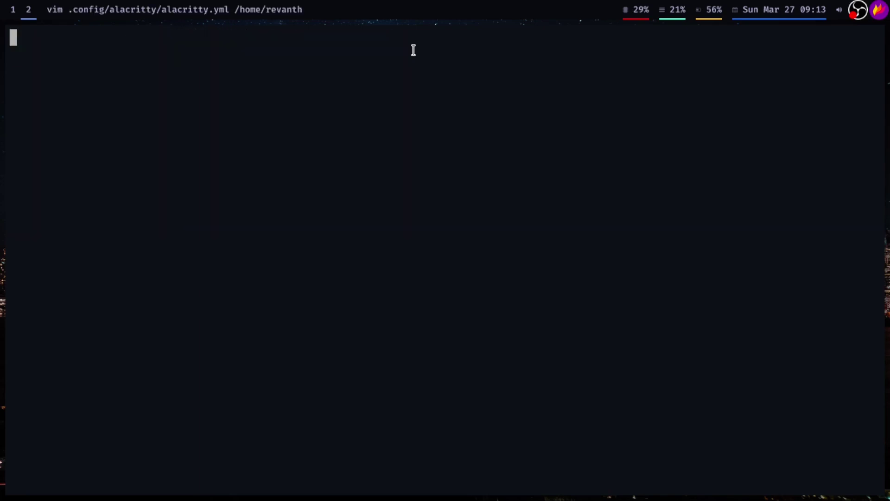
Yank the whole alacritty.yml, browse to the font settings around line 40, and quit with :q.
key(v)
key(shift+g)
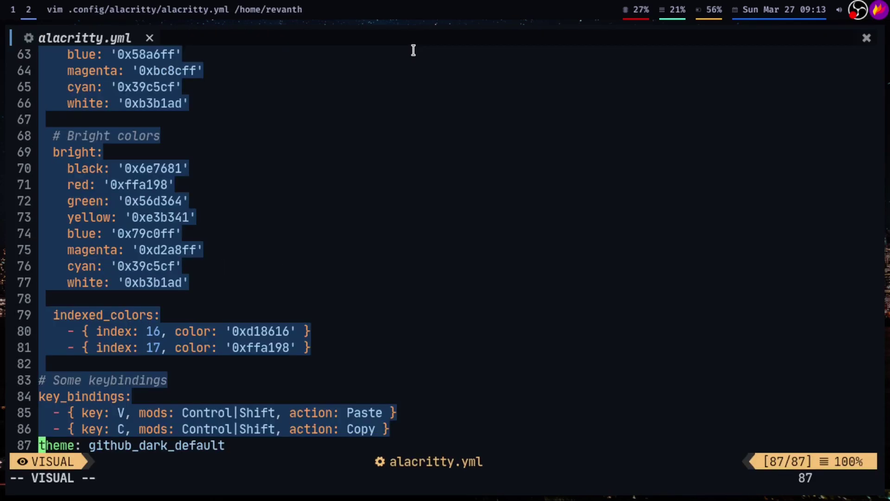
key(y)
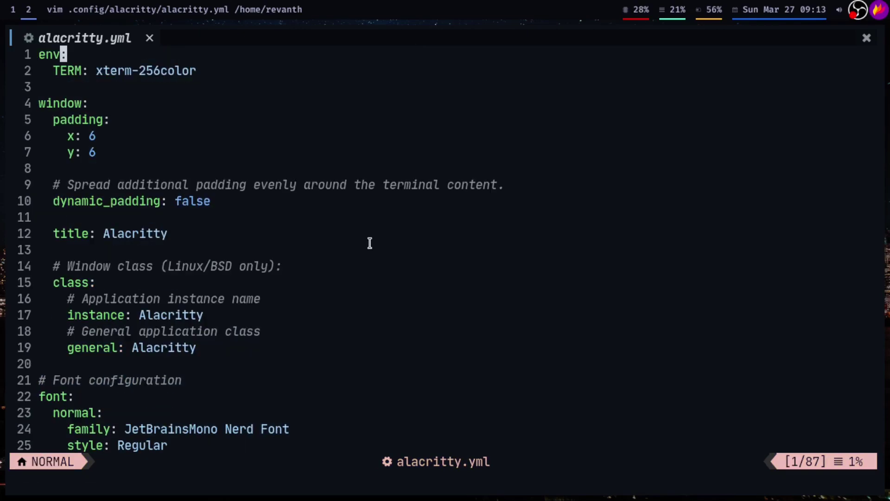
key(j)
key(j)
key(j)
key(j)
key(j)
key(j)
key(j)
key(j)
key(j)
key(j)
key(j)
key(j)
key(j)
key(j)
key(j)
key(j)
key(j)
key(j)
key(j)
key(j)
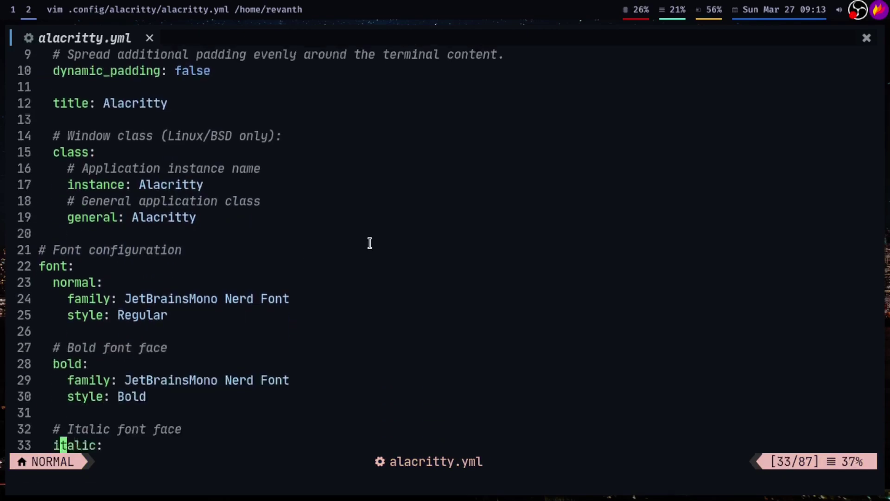
key(j)
key(j)
key(j)
key(j)
key(j)
key(j)
key(j)
key(j)
key(k)
key(k)
key(j)
key(j)
key(j)
key(j)
key(j)
key(j)
key(j)
key(j)
key(j)
key(j)
key(j)
key(j)
key(j)
key(j)
key(j)
key(j)
key(j)
key(j)
key(j)
key(j)
key(j)
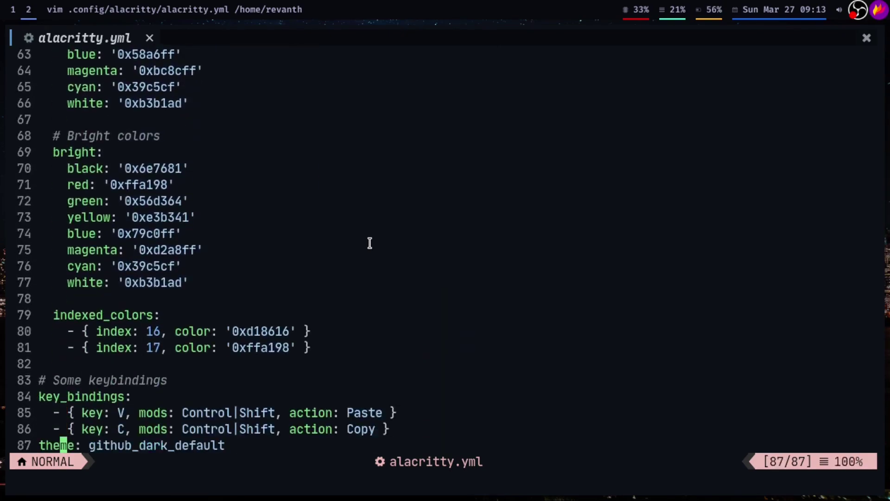
text(:q)
key(Return)
Apply github_dark_default via alacritty-themes filtered with 'Gith', then clear the screen.
text(ala)
key(Right)
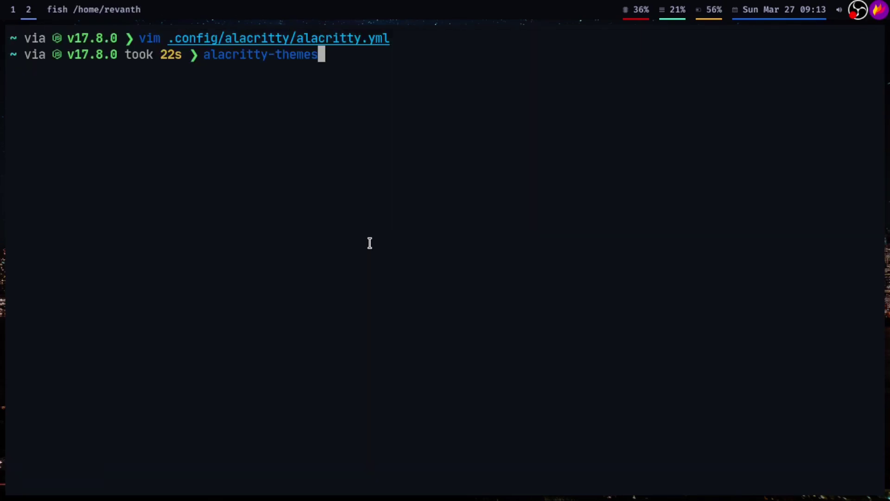
key(Return)
text(Gith)
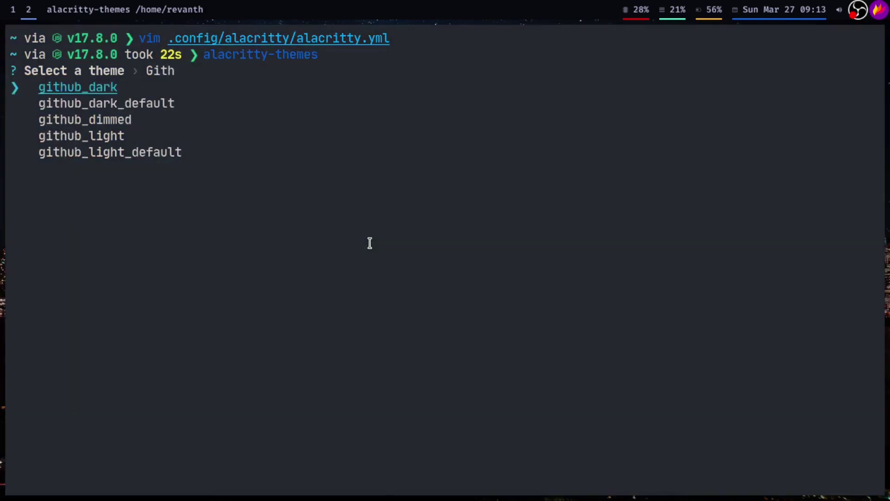
key(Down)
key(Return)
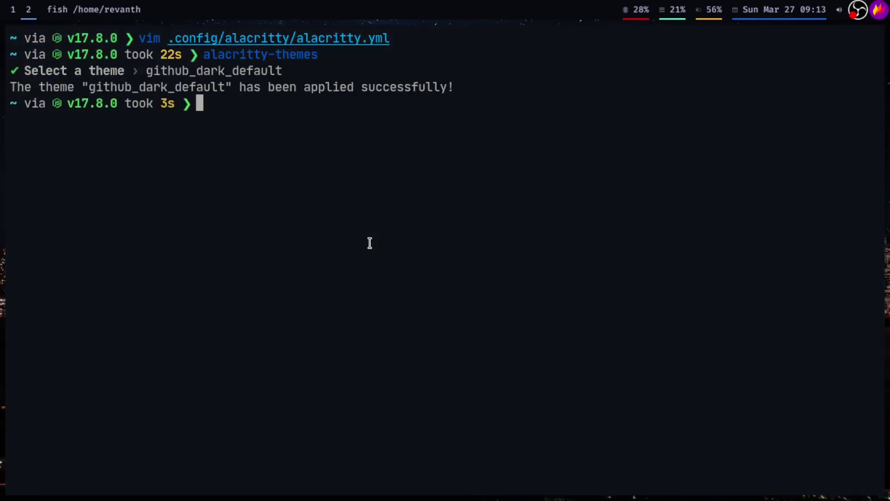
text(clear)
key(Return)
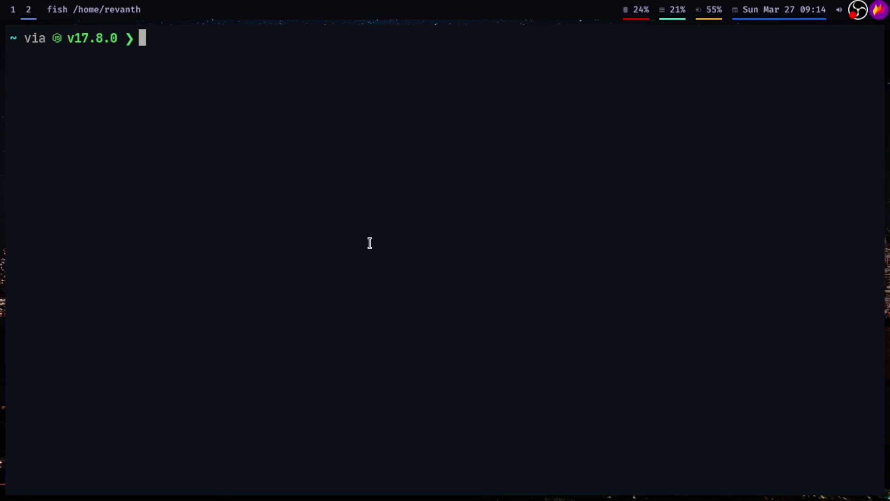
Run echo $0 and echo $SHELL, then briefly highlight the /bin/fish output.
text(fish)
key(BackSpace)
key(BackSpace)
key(BackSpace)
key(BackSpace)
text(ech)
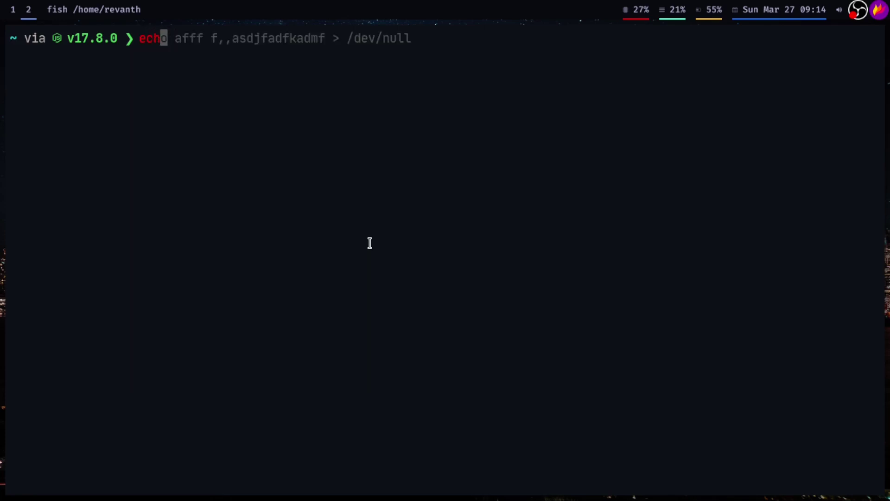
text(o $0)
key(Return)
text(echo $SHELL)
key(Return)
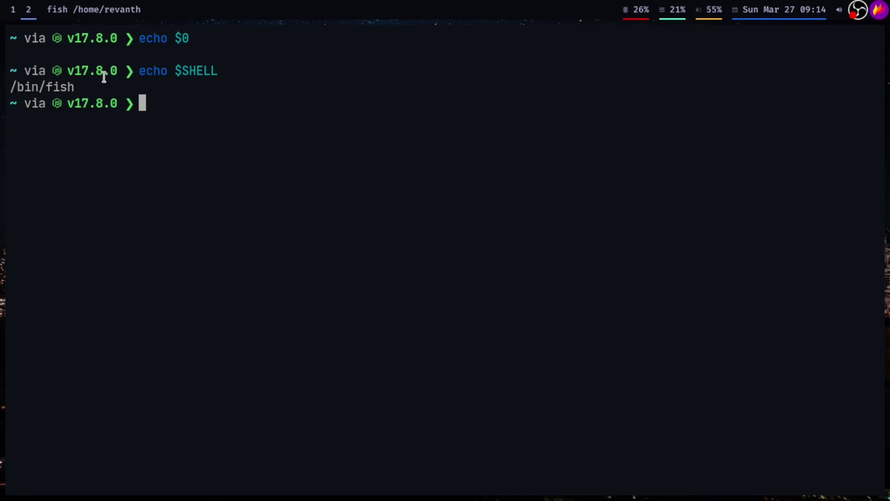
drag(103, 86, 6, 85)
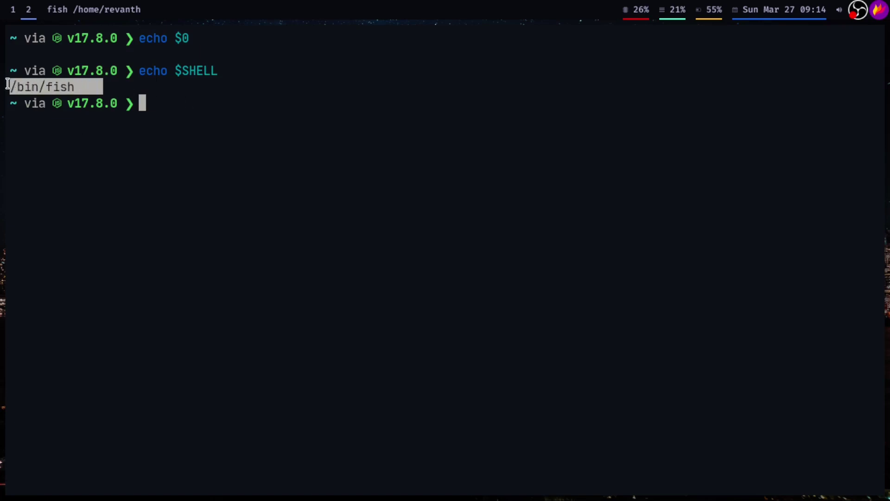
click(119, 79)
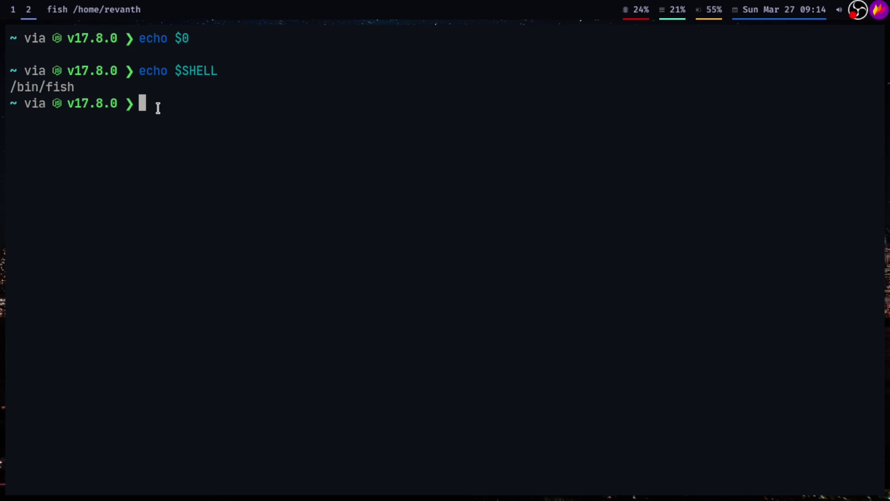
Open .config/fish/config.fish in Vim, accepting the suggested path.
text(vim .config.)
key(BackSpace)
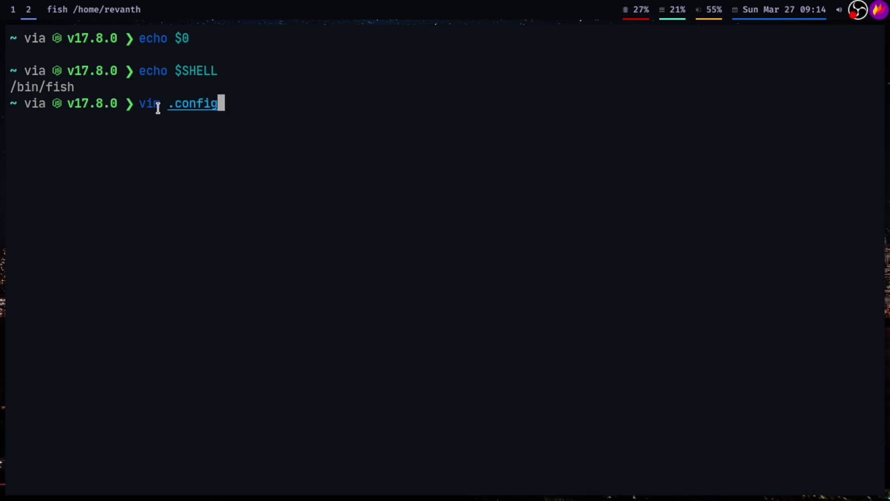
text(/fish)
key(Right)
key(Return)
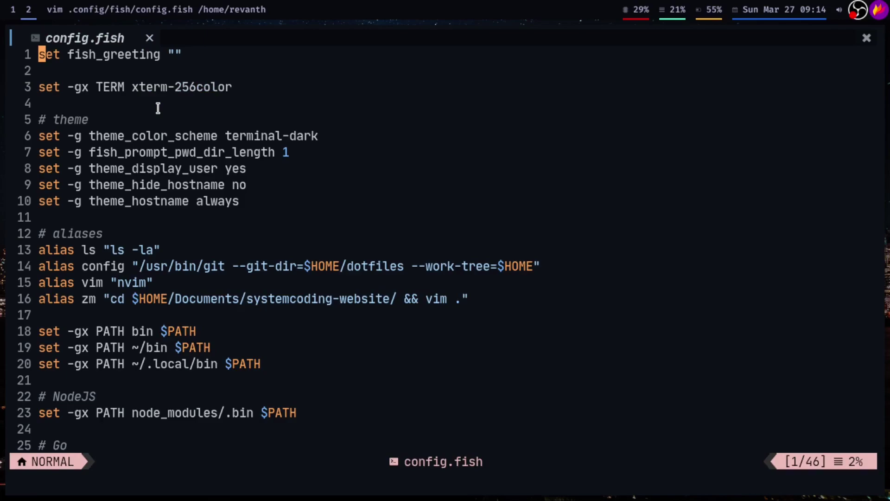
Quit config.fish, then launch and quit an empty Neovim session.
text(:q)
key(Return)
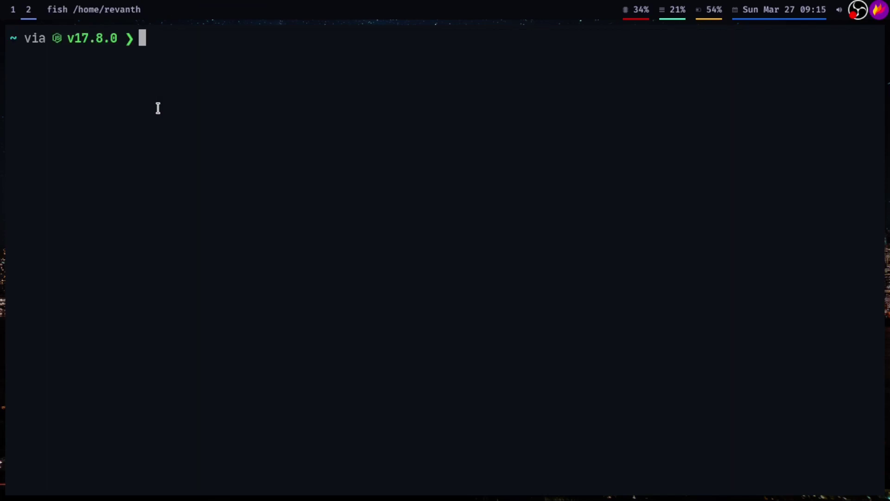
text(vim)
key(Return)
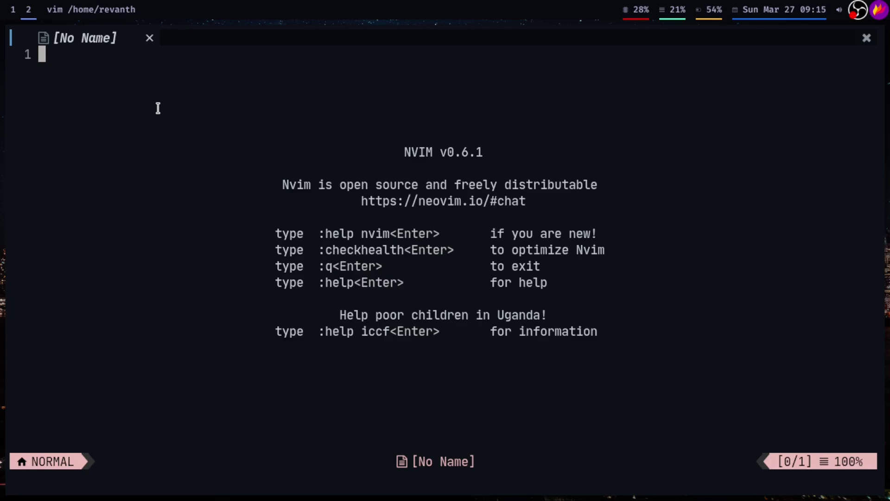
text(:q)
key(Return)
Run the zm alias and open components/RenderPost.js from the NvimTree file tree.
text(zm)
key(Return)
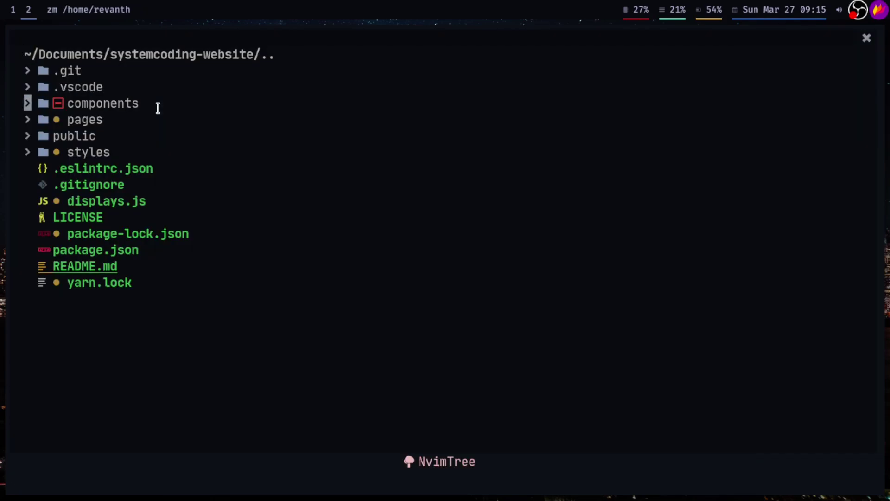
key(Return)
key(j)
key(j)
key(j)
key(j)
key(j)
key(Return)
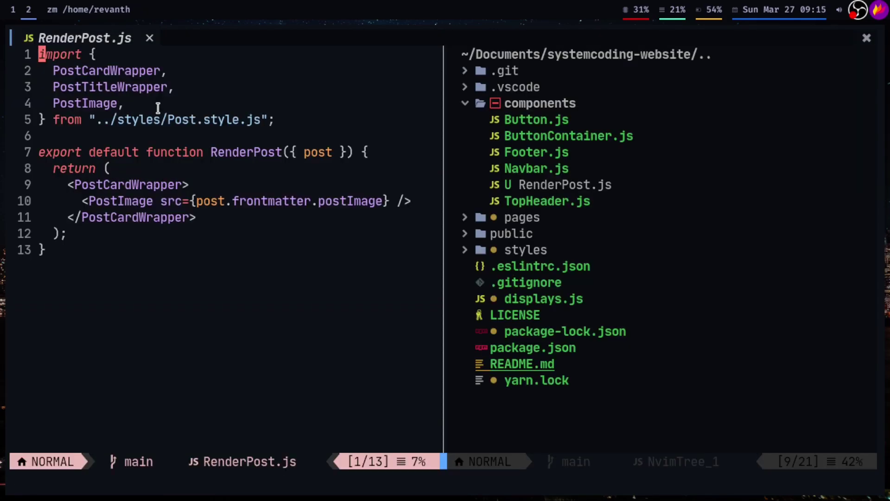
Toggle the NvimTree sidebar with Ctrl+N and a floating terminal with Ctrl+\.
key(ctrl+n)
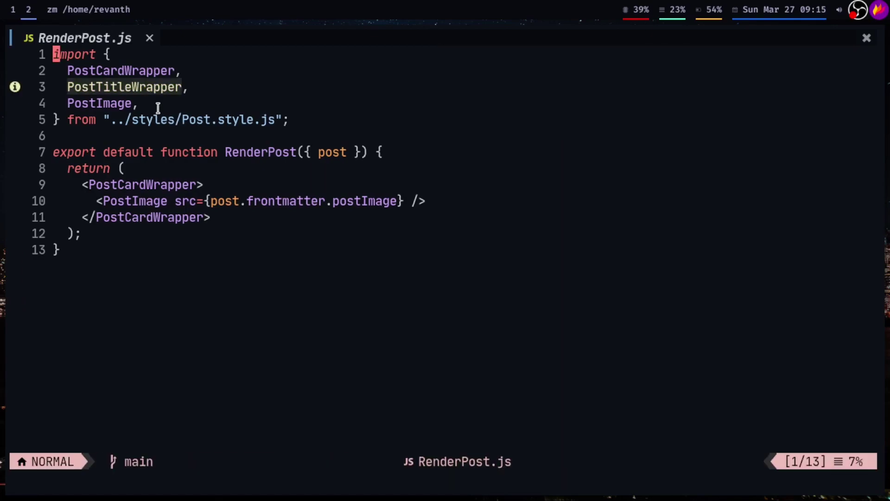
key(ctrl+n)
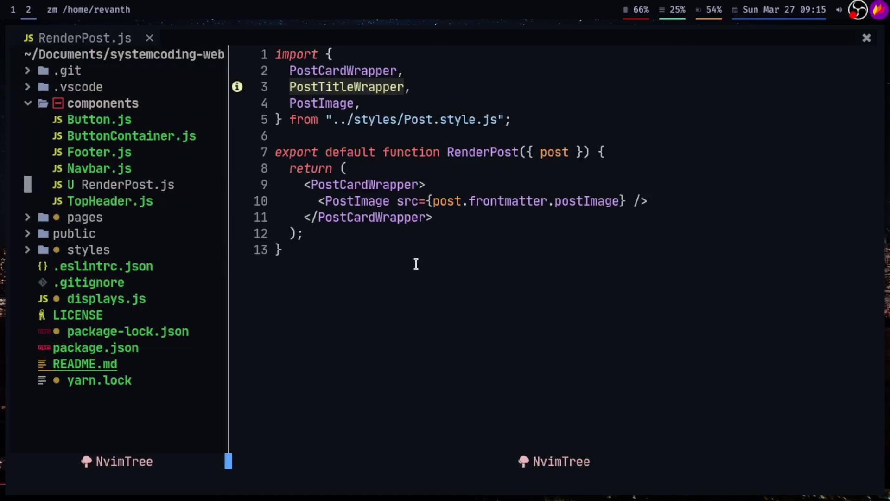
key(ctrl+n)
key(ctrl+n)
key(ctrl+n)
key(ctrl+backslash)
key(ctrl+backslash)
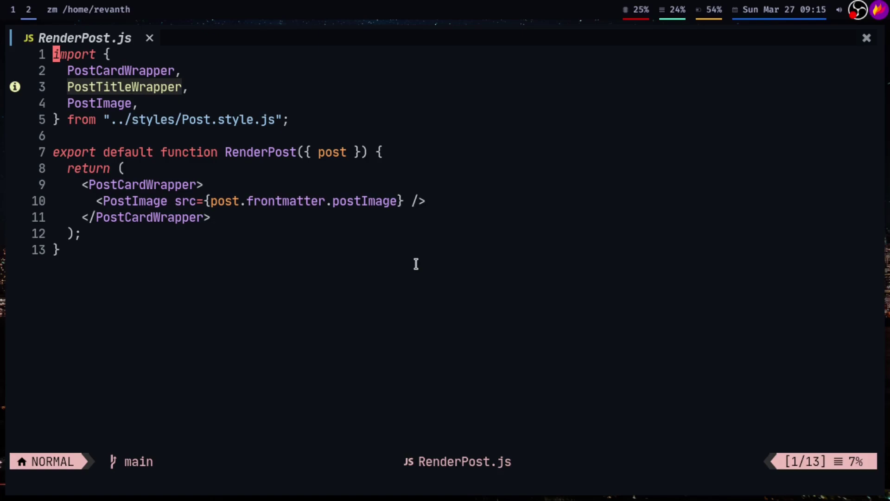
Close Neovim, show and dismiss the rofi application launcher, then reopen the terminal listing rofi's modes.
key(super+q)
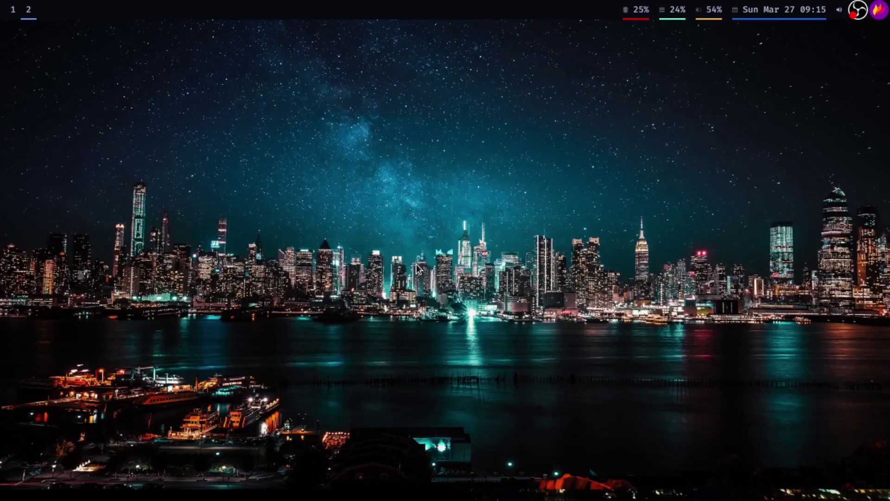
key(super+d)
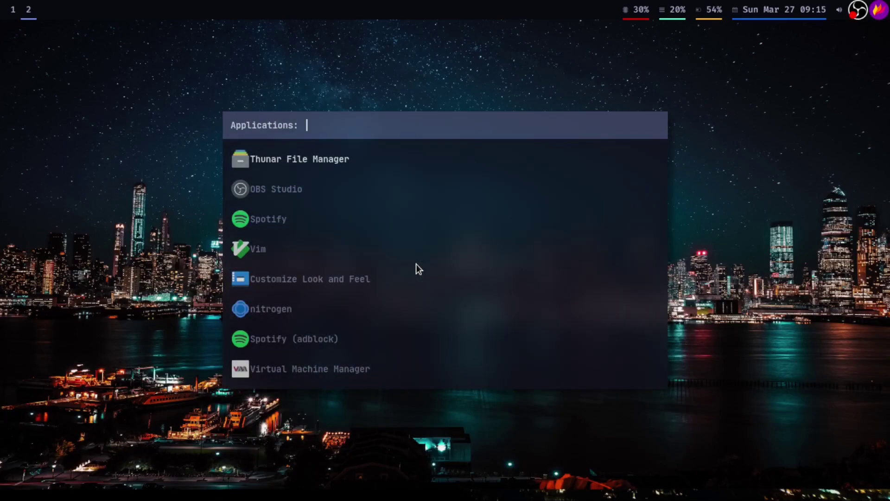
key(Escape)
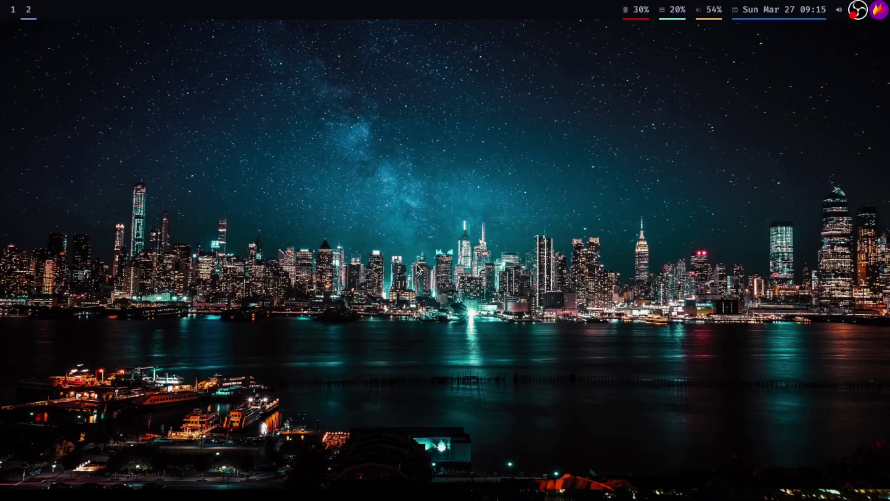
key(super+Return)
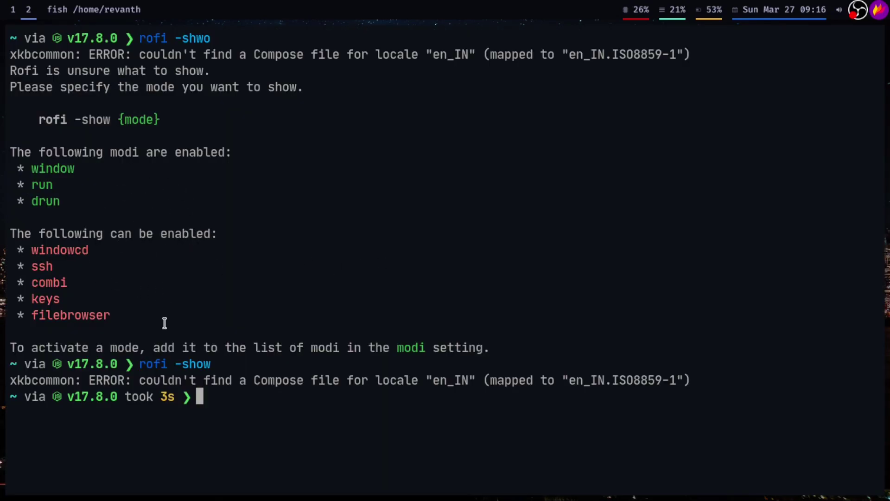
Run rofi -show windowcd twice from the recalled command, closing the switcher each time.
drag(143, 324, 8, 249)
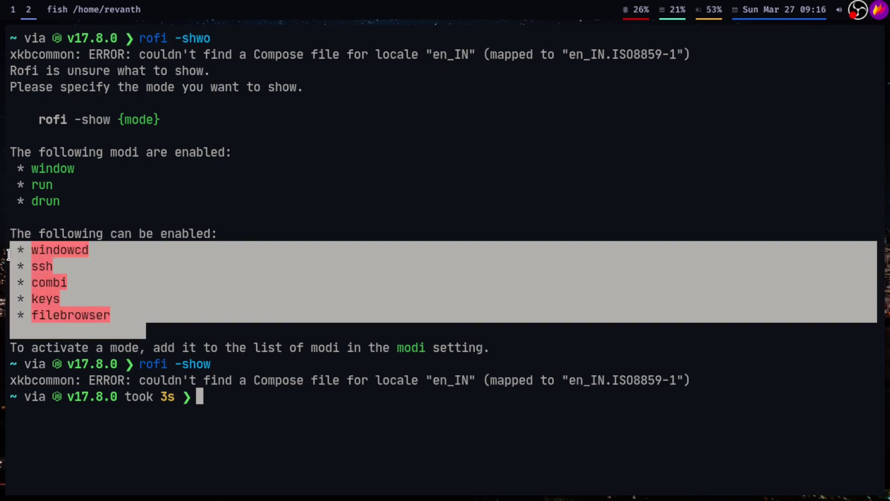
click(9, 255)
key(Up)
text(w)
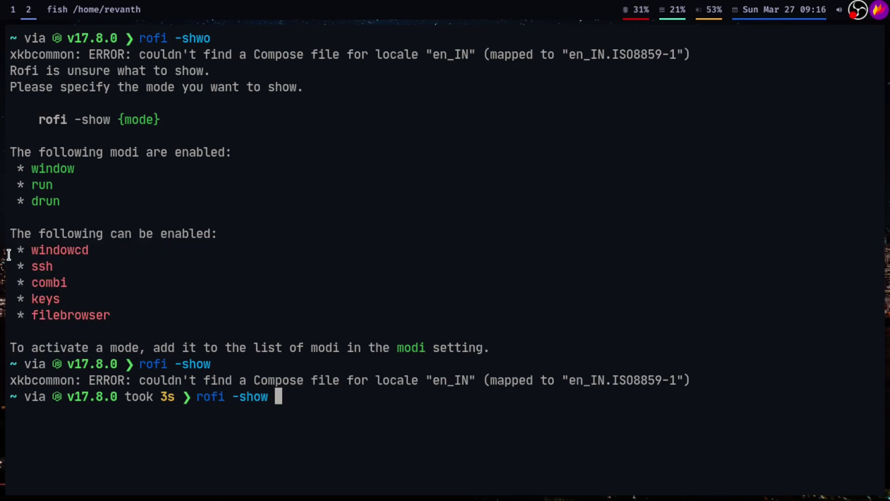
text(indowcd)
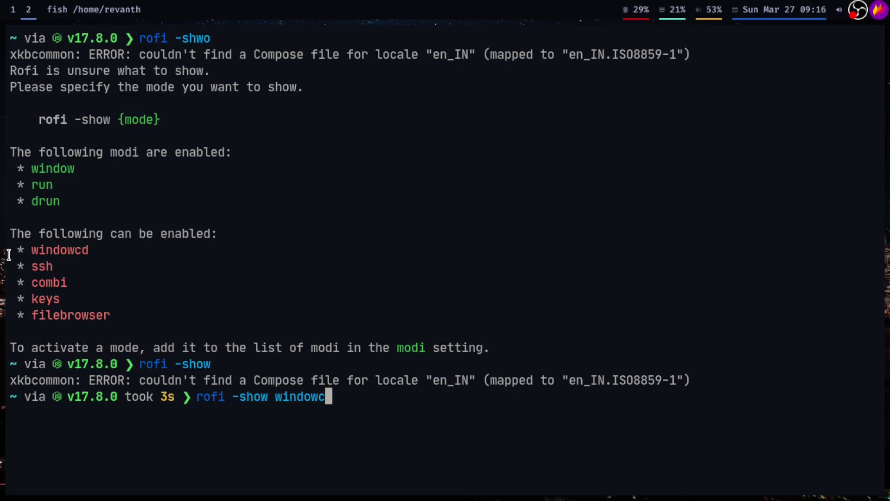
key(Return)
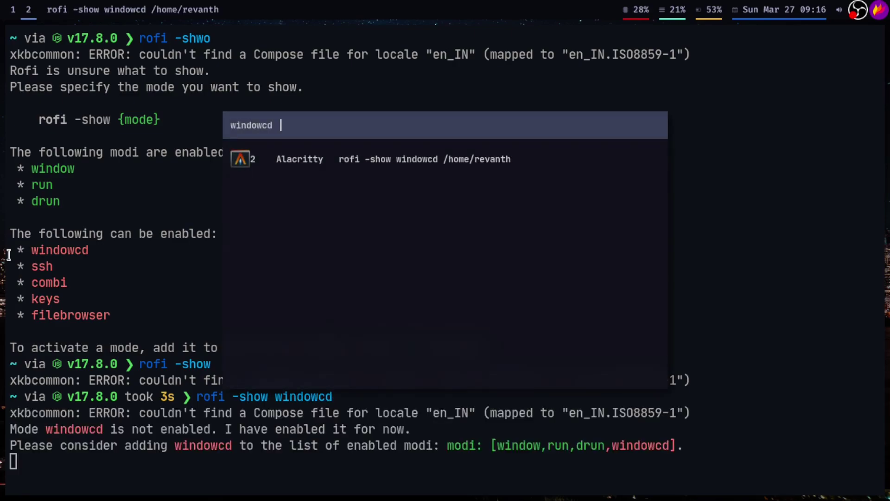
key(Escape)
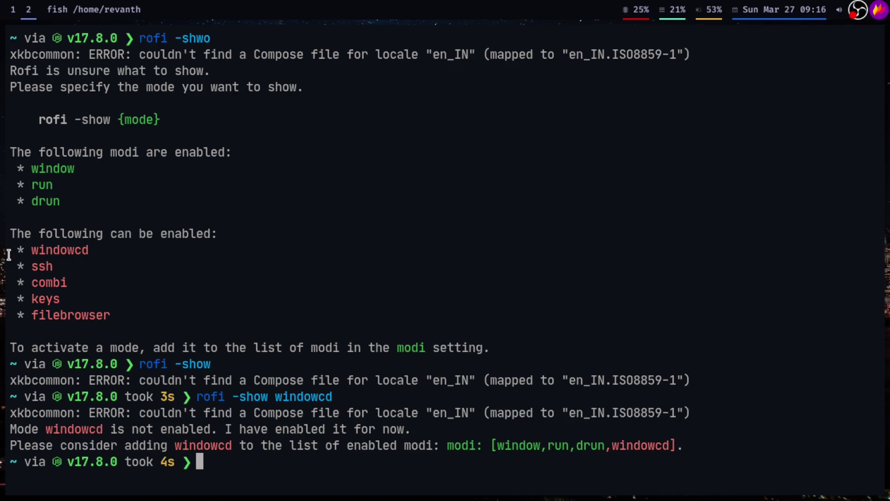
key(Up)
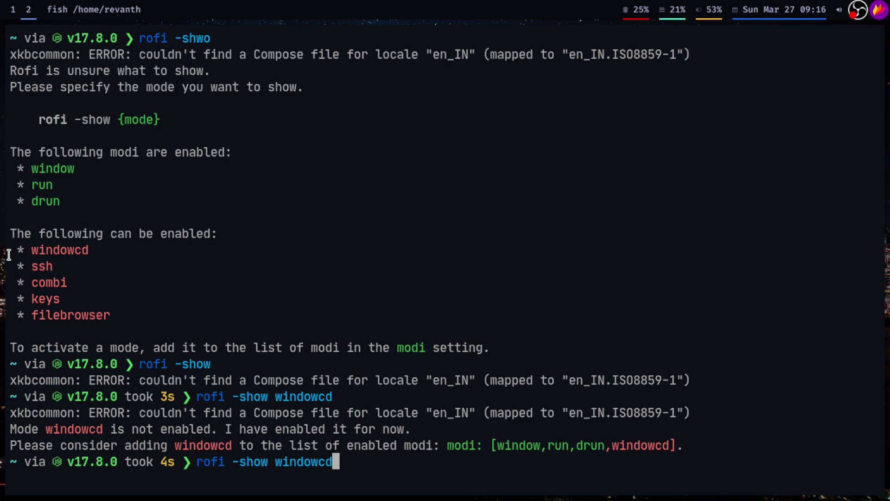
key(Return)
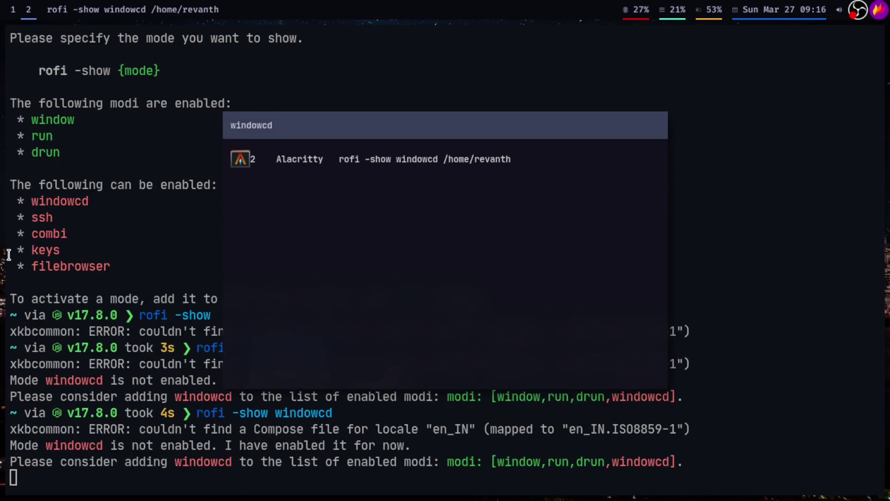
key(Escape)
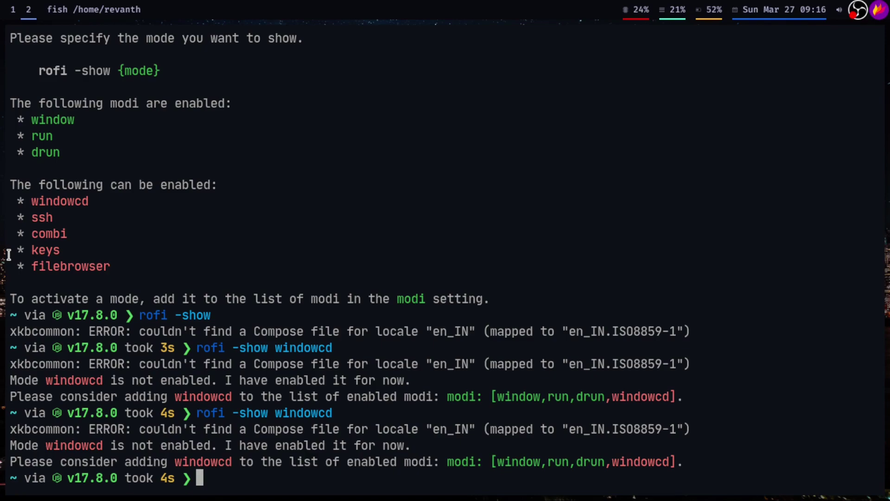
Count /usr/bin programs with ls /usr/bin | wc -l (3130), then bring up rofi's Applications launcher.
text(ls )
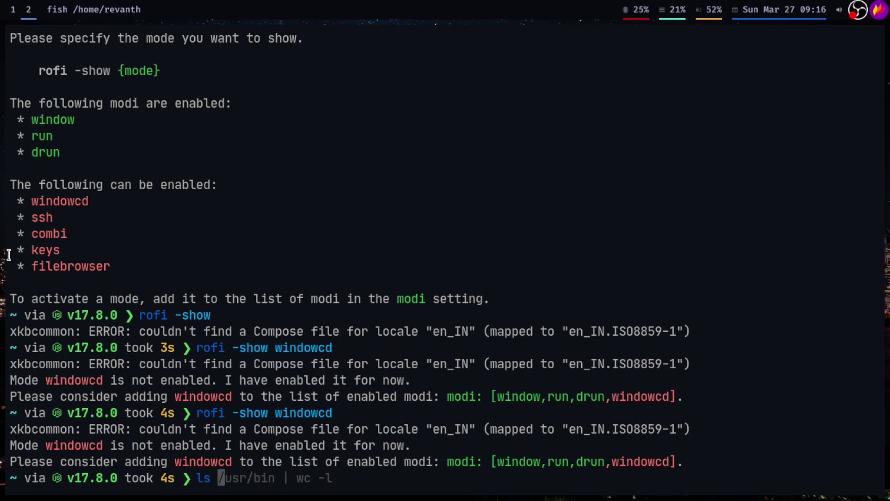
text(/usr/)
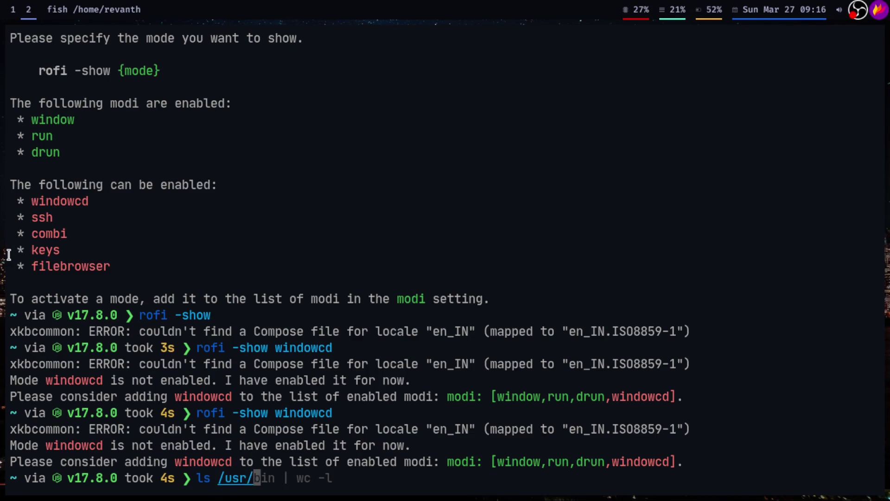
text(bin | wc -l)
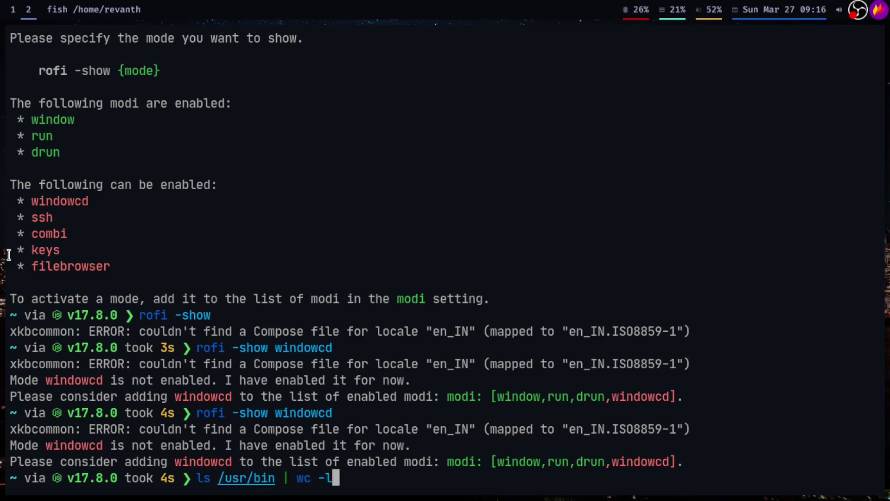
key(Return)
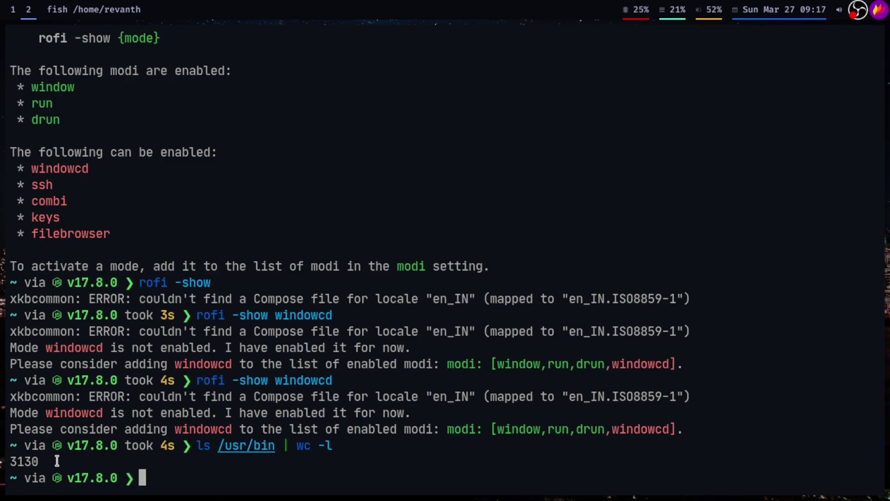
key(super+d)
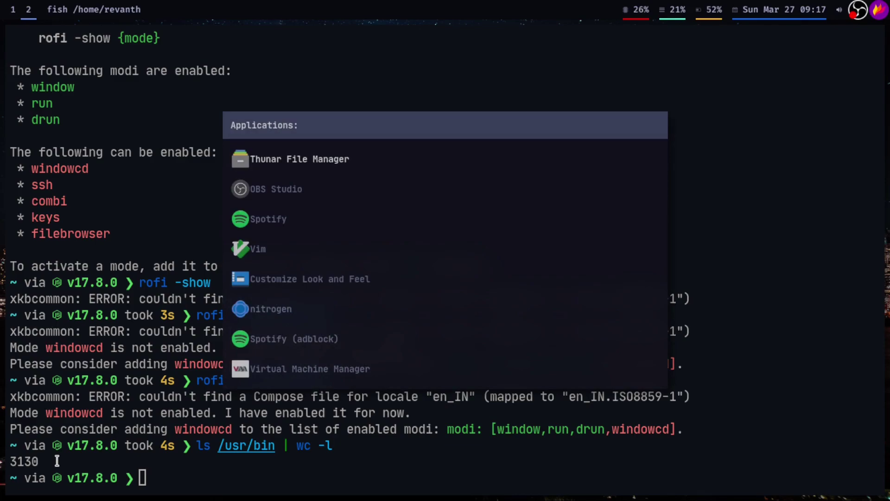
Launch Thunar from rofi by typing 'Thun', toggle it fullscreen and back, then close it.
text(Thun)
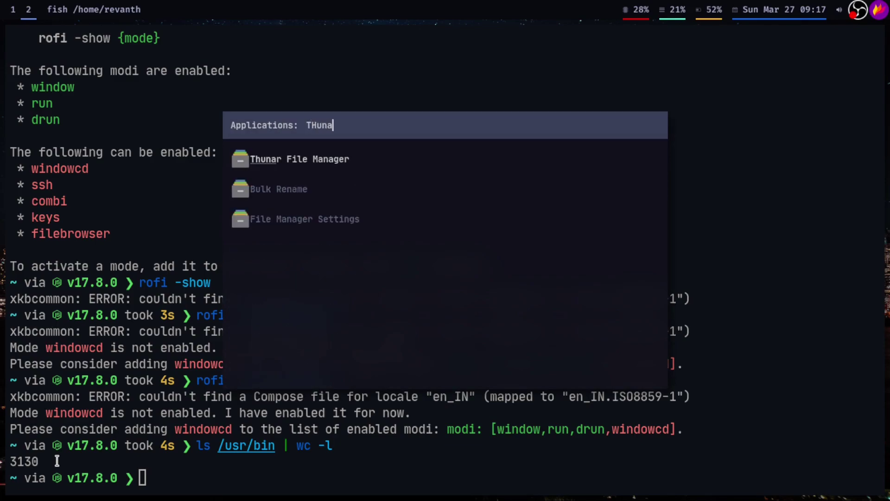
key(Return)
key(super+f)
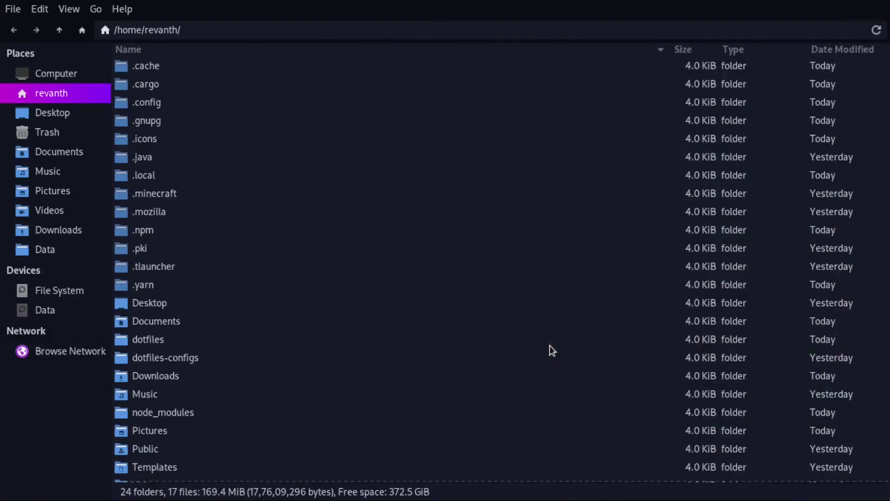
key(super+f)
key(super+q)
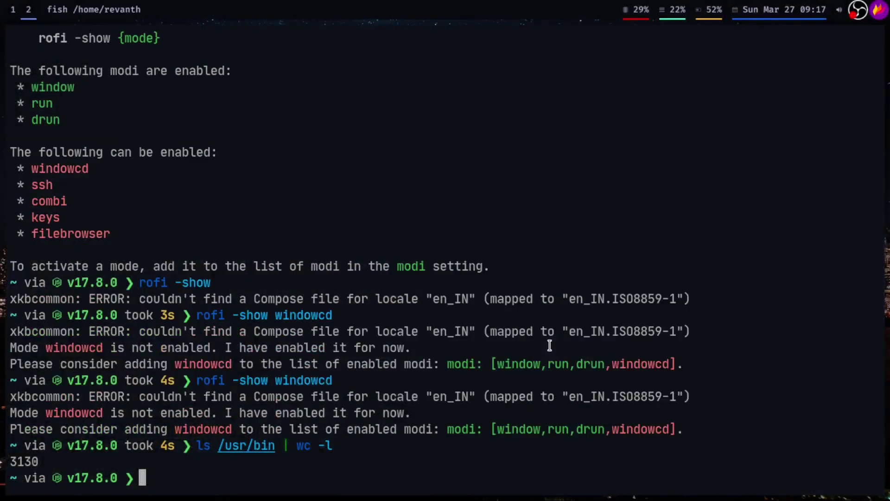
Change into /usr/share/applications and list its .desktop files with ls -l.
text(cd /usr/s)
key(Tab)
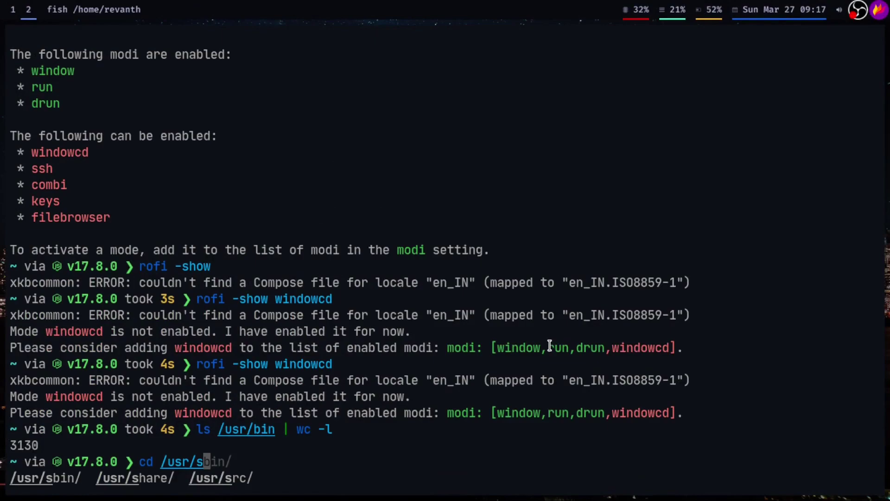
text(h)
key(Tab)
text(appl)
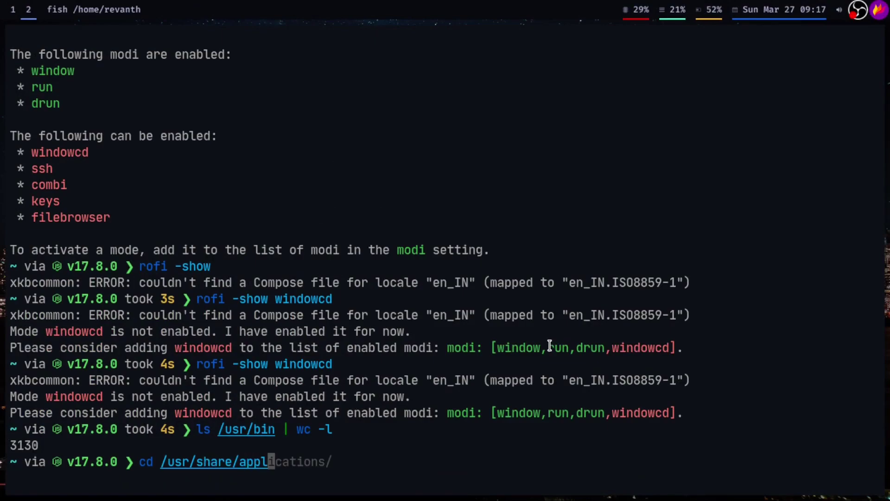
key(Tab)
key(Return)
text(ls -l)
key(Return)
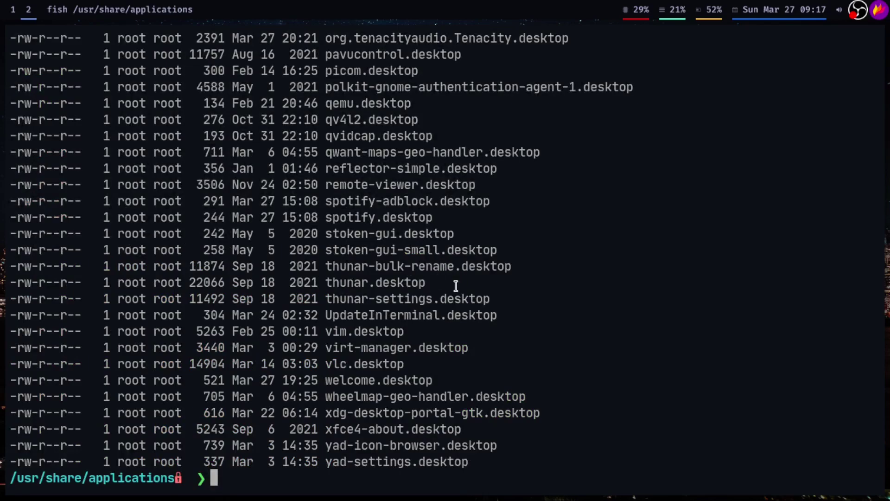
Count the entries with ls | wc -l (67), then close the terminal.
text(cd /usr/share/applications/)
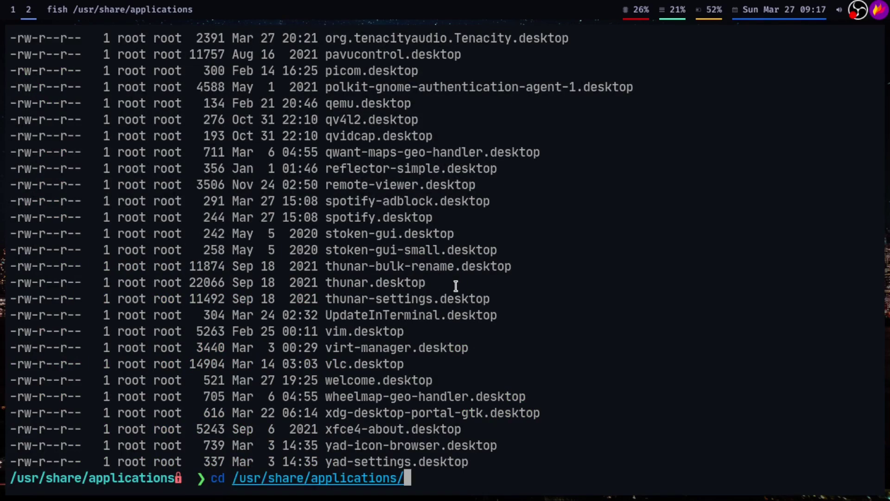
key(BackSpace)
key(BackSpace)
text(l)
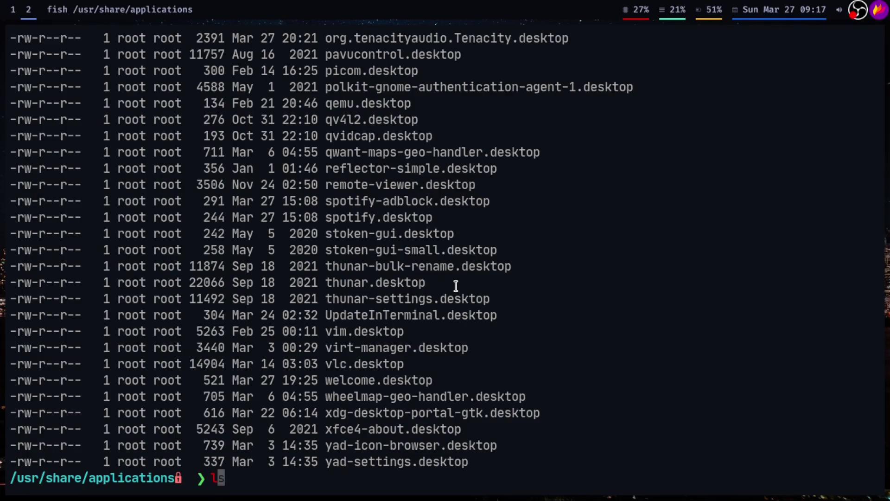
text(s | wc -l)
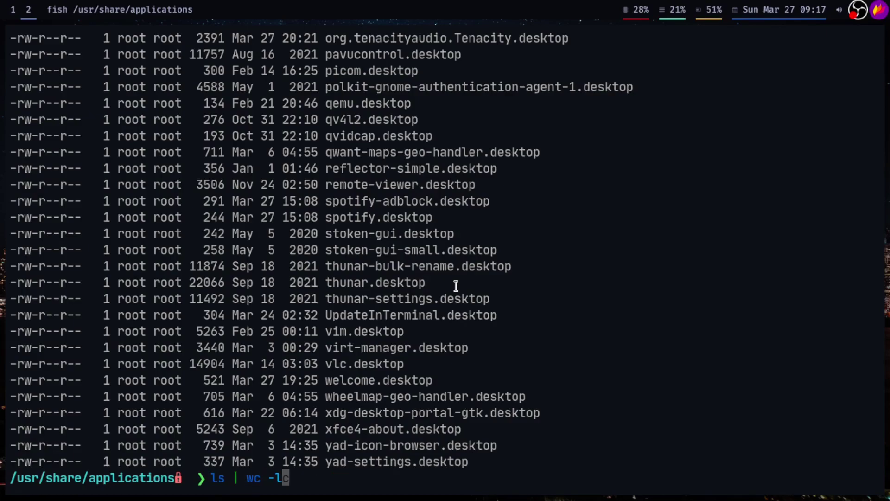
key(Return)
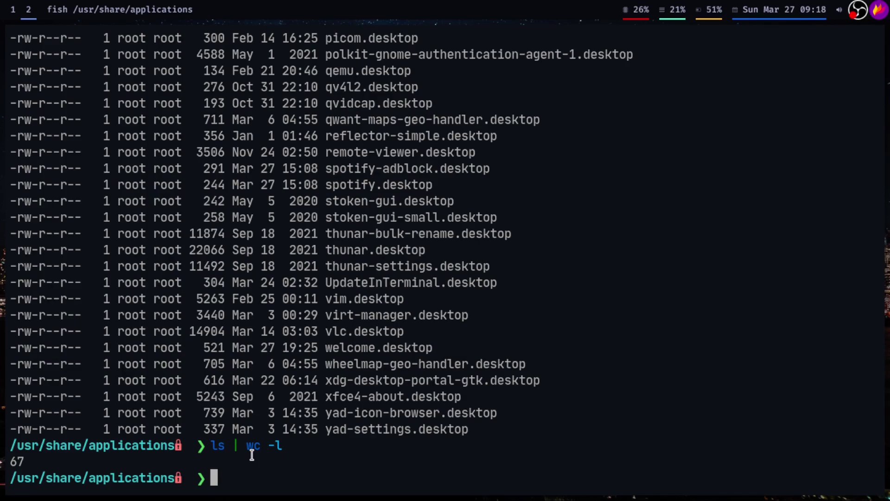
key(ctrl+d)
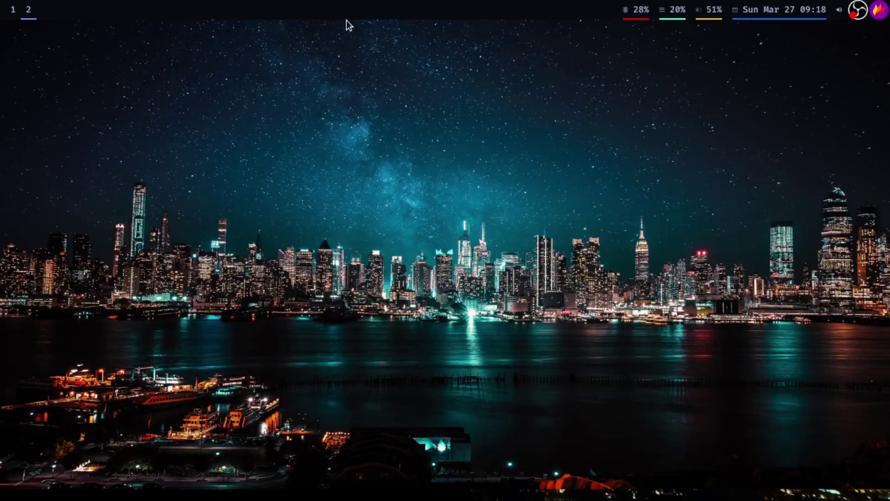
Open .config/polybar/config.ini in Neovim and highlight the modules lines.
key(super+Return)
text(vi)
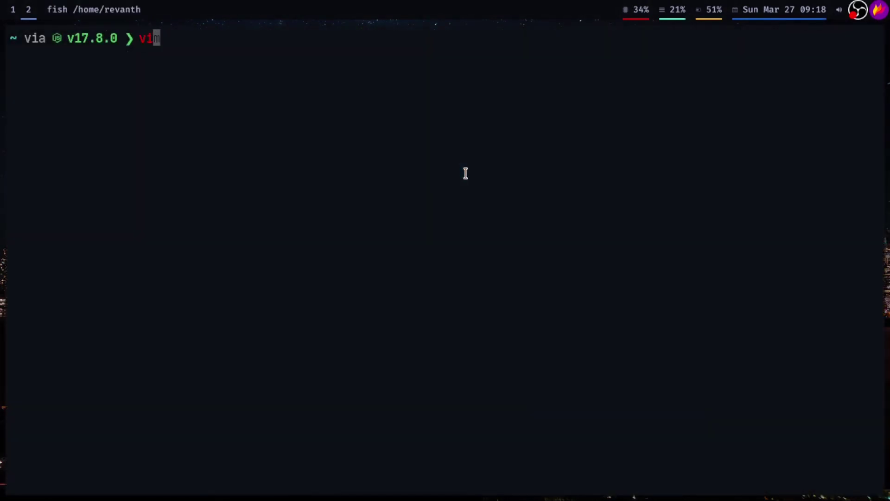
text(m .config/polybar/config.ini)
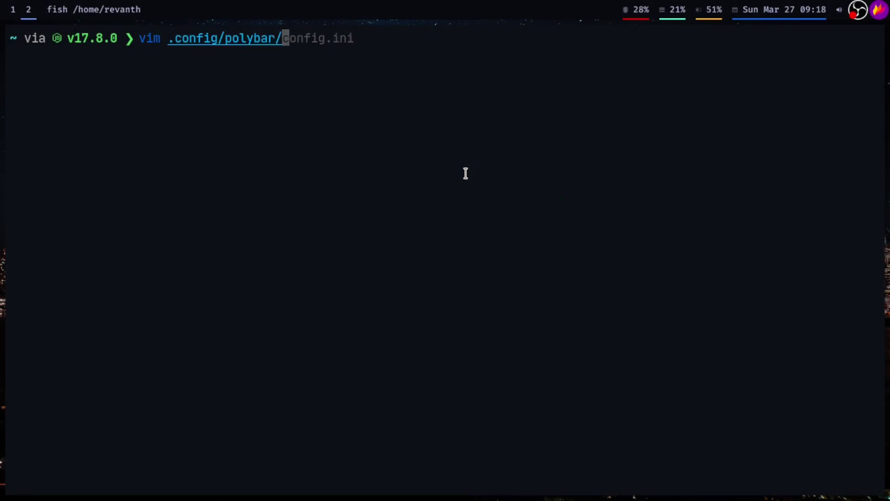
key(Return)
key(j)
key(j)
key(j)
key(j)
key(j)
key(j)
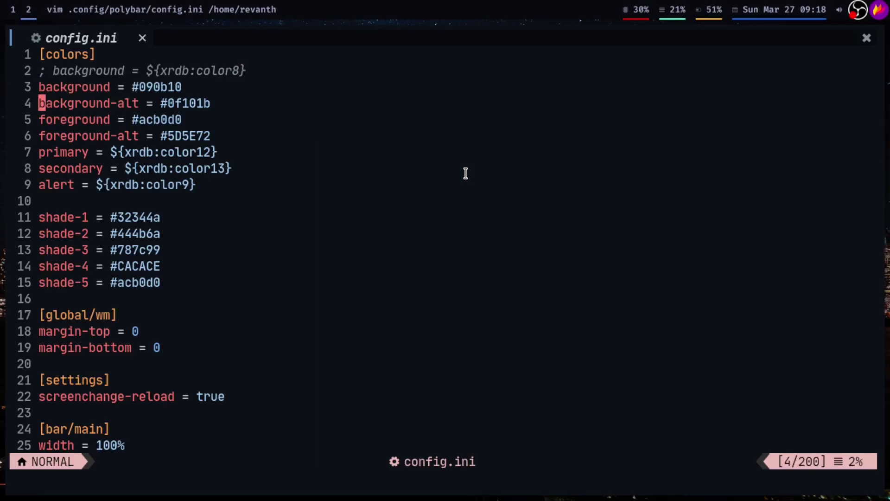
key(j)
key(j)
key(j)
key(j)
key(j)
key(j)
key(j)
key(j)
key(j)
key(j)
key(j)
key(j)
key(j)
key(j)
key(j)
key(j)
key(j)
key(j)
key(j)
key(j)
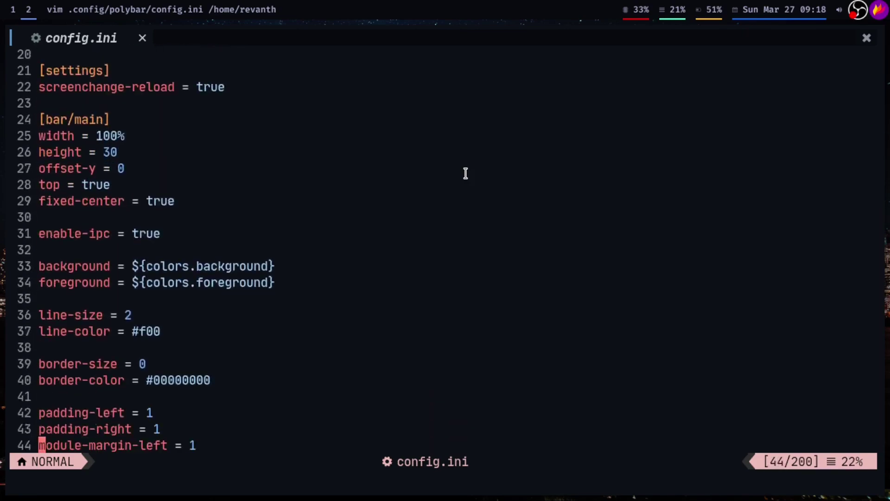
key(j)
key(k)
key(k)
key(k)
key(k)
key(v)
key(k)
key(k)
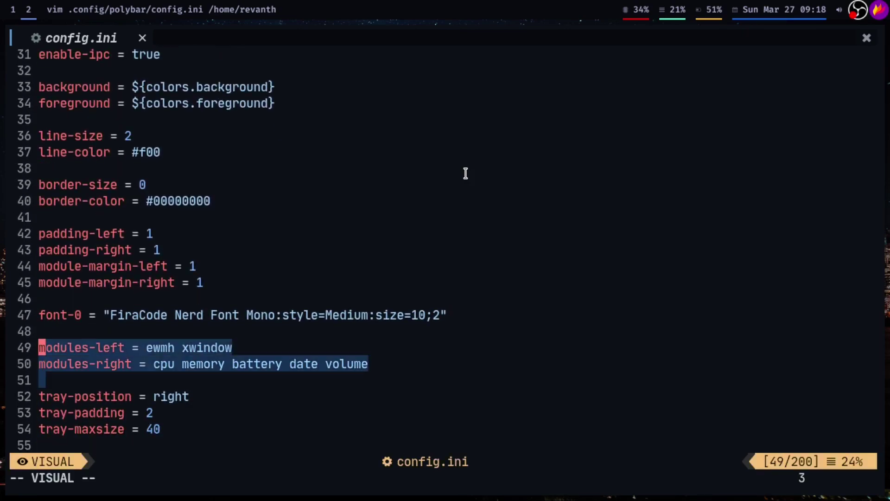
key(Escape)
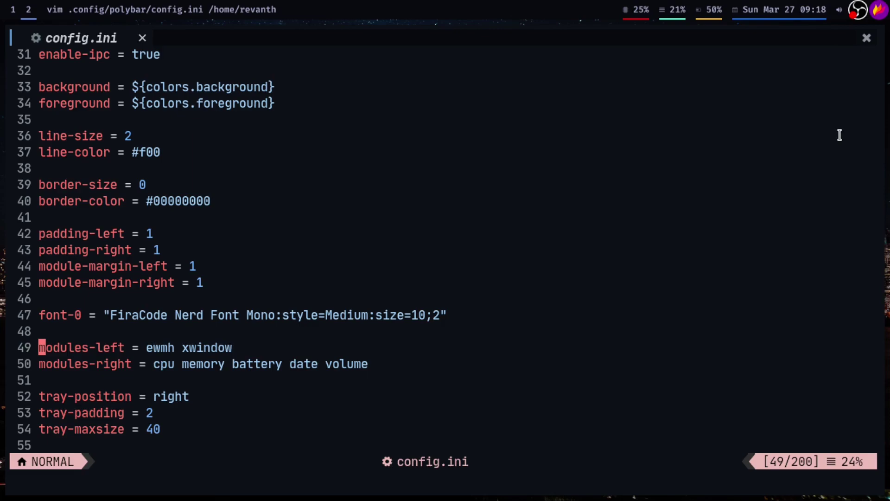
Move between the modules-left and modules-right lines to review their module lists.
key(j)
key(dollar)
key(k)
key(j)
key(k)
Search for 'tray' and highlight the tray-position and tray-maxsize lines.
text(/tray)
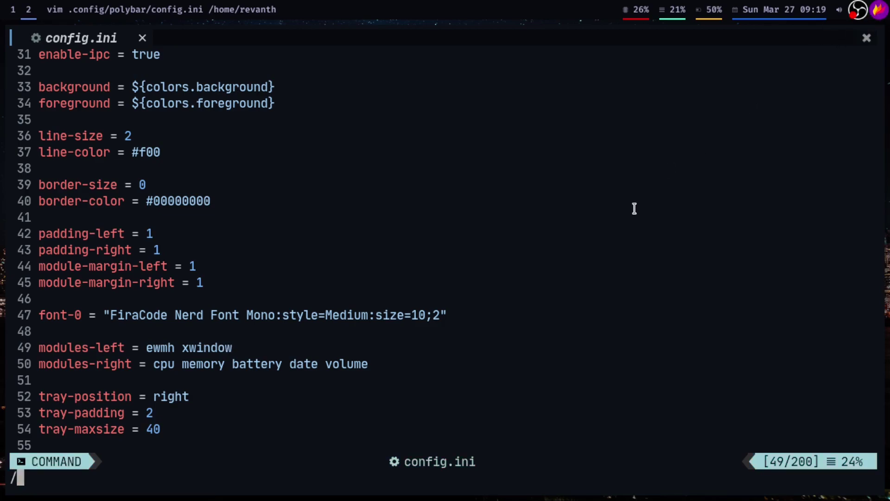
key(Return)
key(v)
key(j)
key(j)
key($)
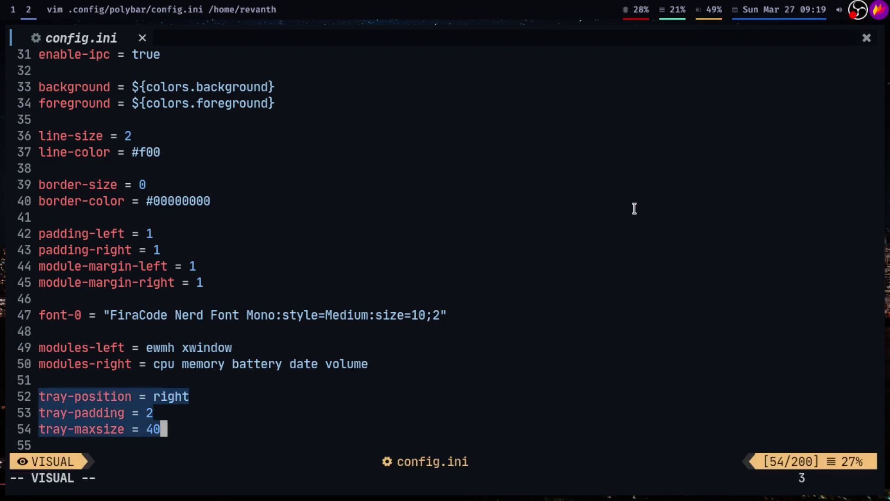
key(Escape)
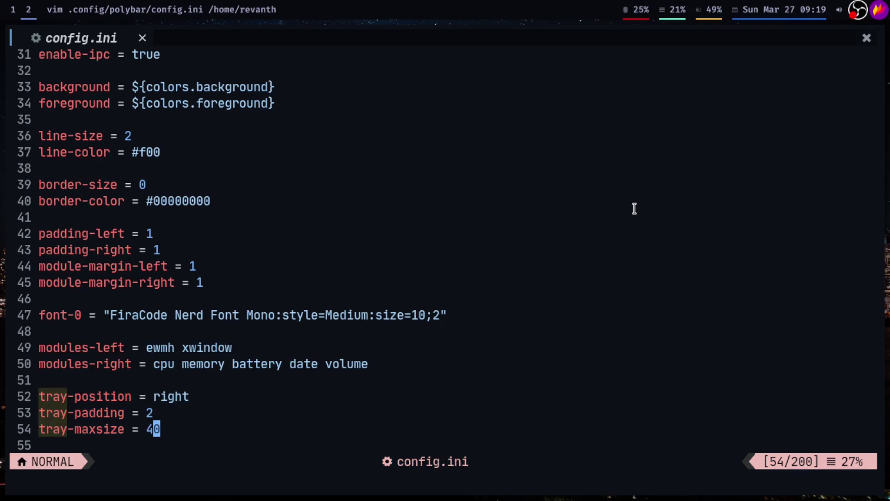
Highlight the tray values again, then move up to the FiraCode Nerd Font line.
key(v)
key(k)
key(k)
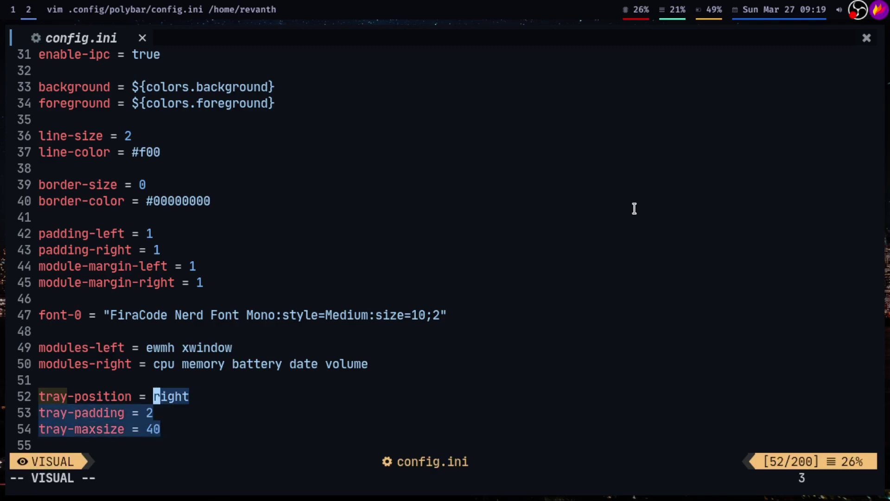
key(Escape)
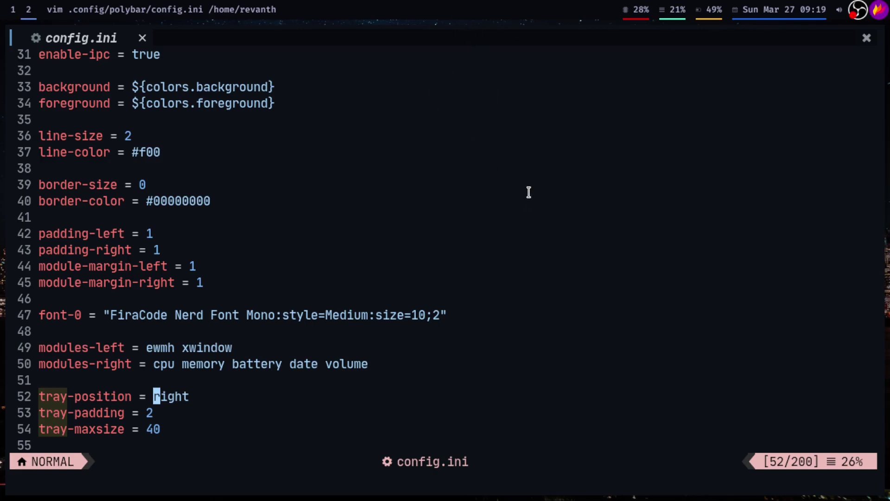
key(k)
key(k)
key(k)
key(k)
key(k)
Launch Brave, load nerdfonts.com and go to its font downloads page.
key(super+w)
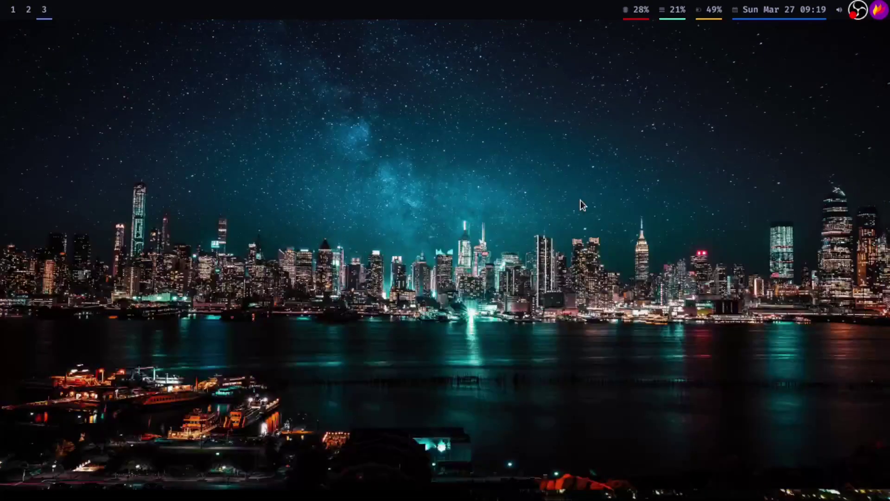
text(nerdfonts.com)
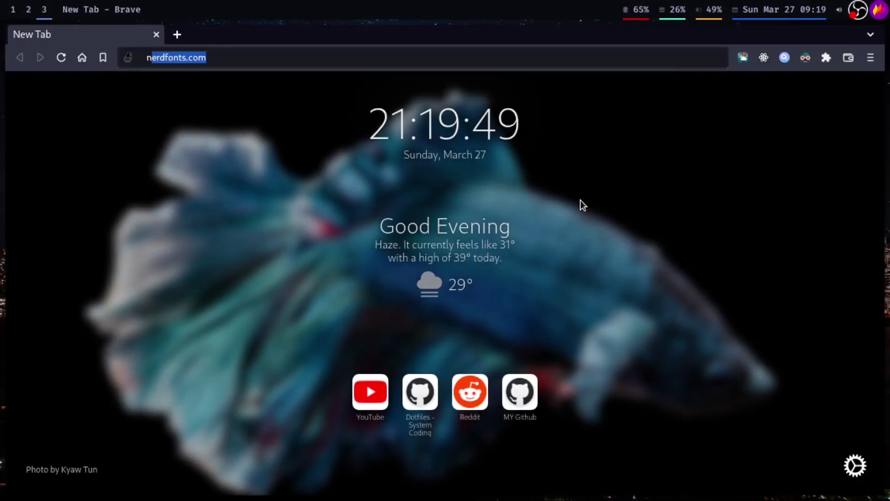
key(Return)
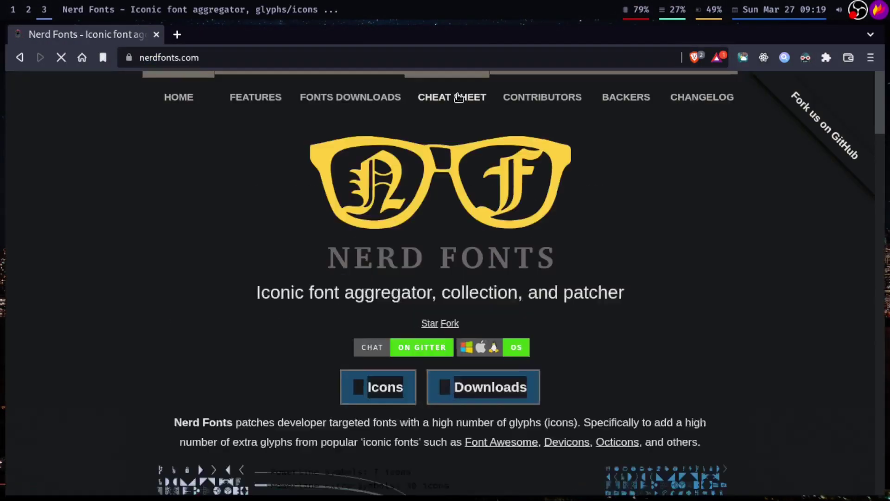
click(353, 99)
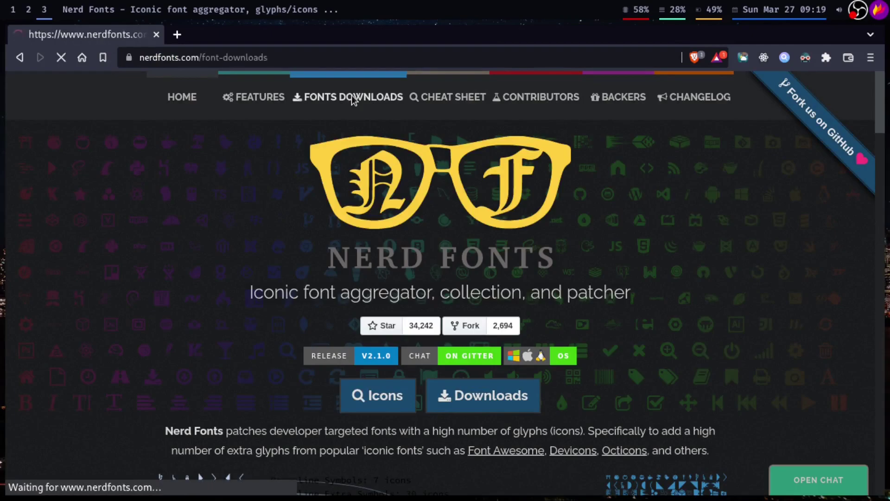
scroll(448, 313, down, 4)
Search the downloads page for 'fira' to locate the FiraCode Nerd Font.
key(ctrl+f)
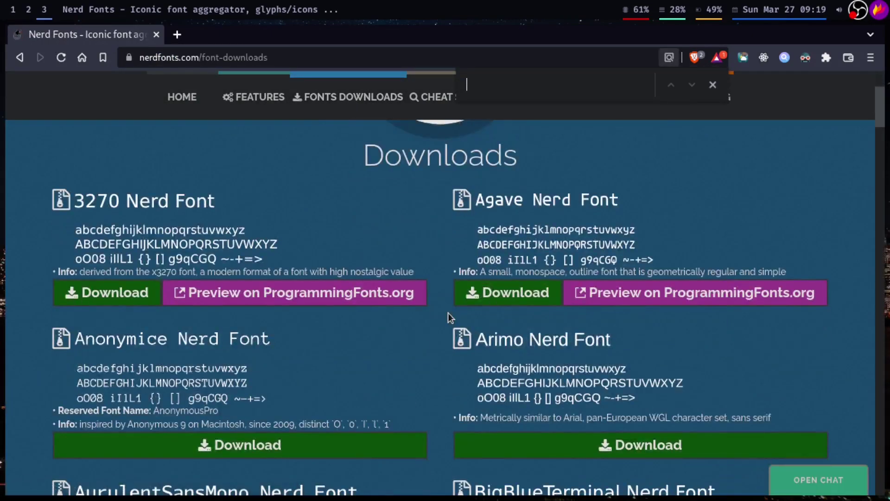
text(fira)
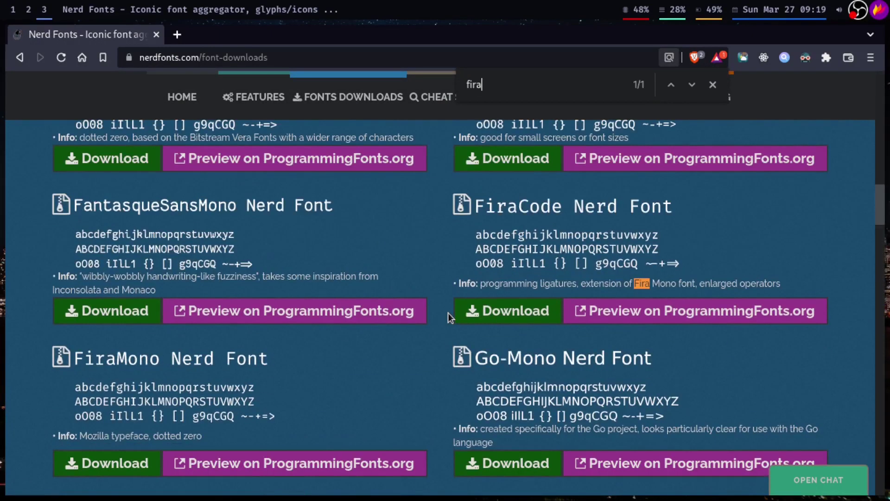
text(cC)
key(BackSpace)
key(BackSpace)
text(cC)
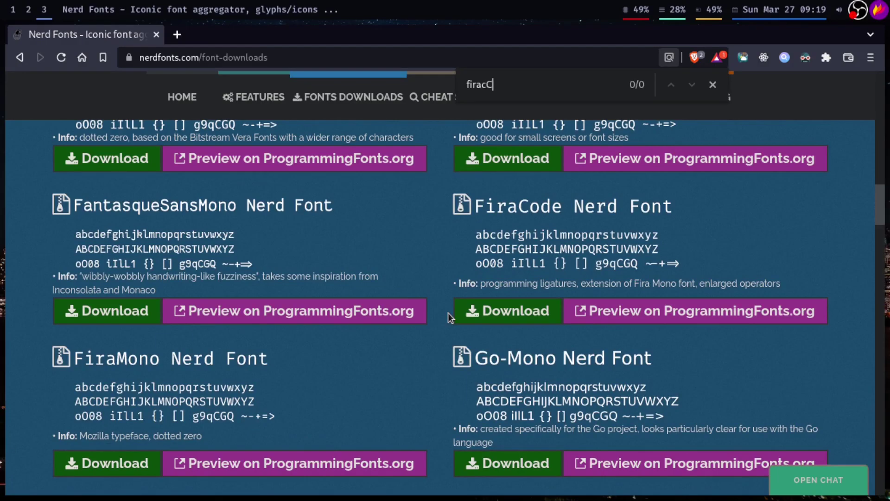
key(BackSpace)
key(BackSpace)
key(Escape)
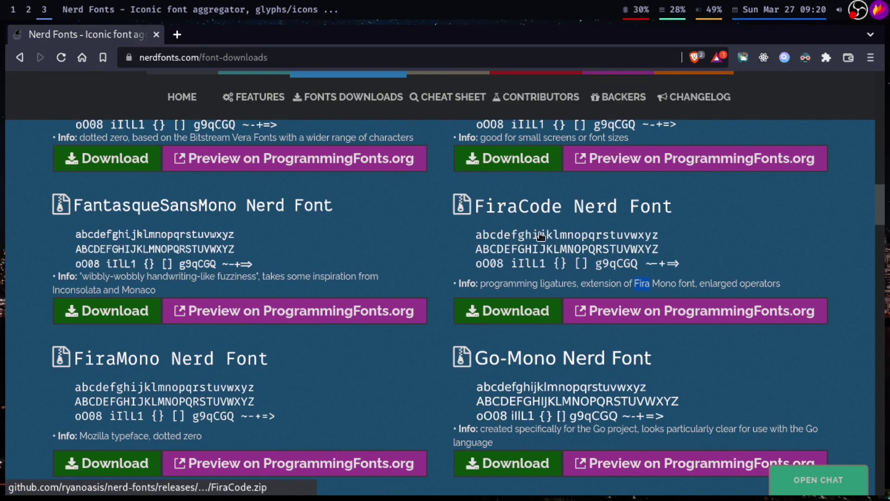
Close Brave on workspace 3, then scroll the polybar config on workspace 2 to the workspace icon settings.
key(super+2)
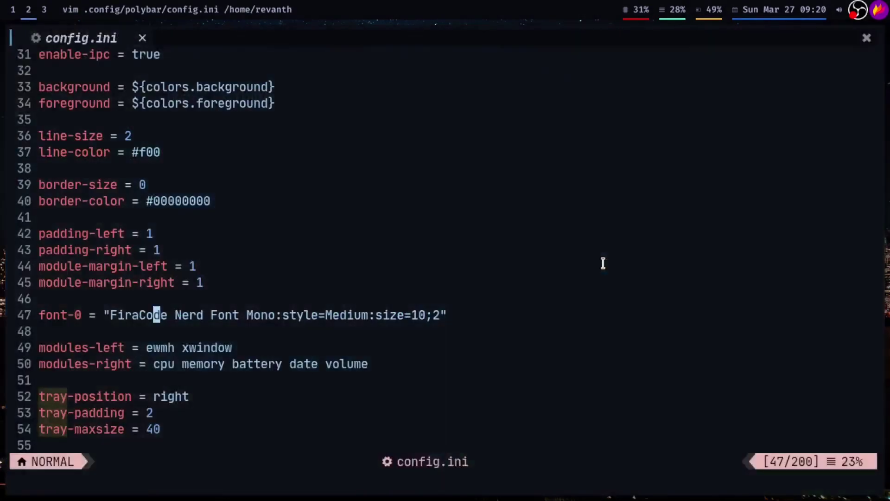
key(super+3)
key(super+shift+q)
key(super+2)
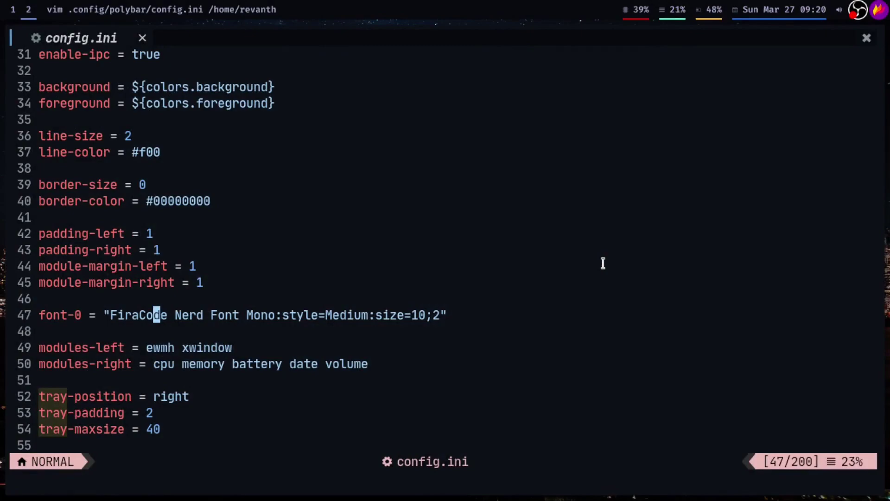
key(j)
key(j)
key(j)
key(j)
key(j)
key(j)
key(j)
key(j)
key(j)
key(j)
key(j)
key(j)
key(j)
key(j)
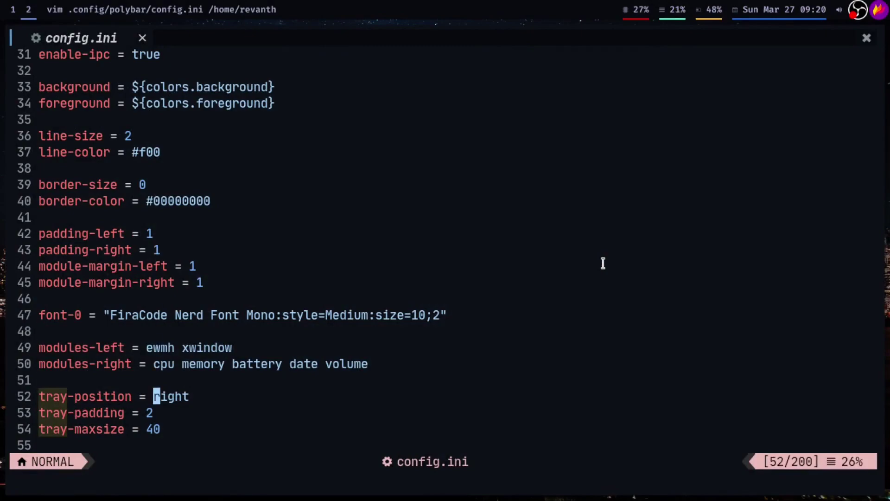
key(j)
key(j)
key(j)
key(j)
key(j)
key(j)
key(j)
key(j)
key(j)
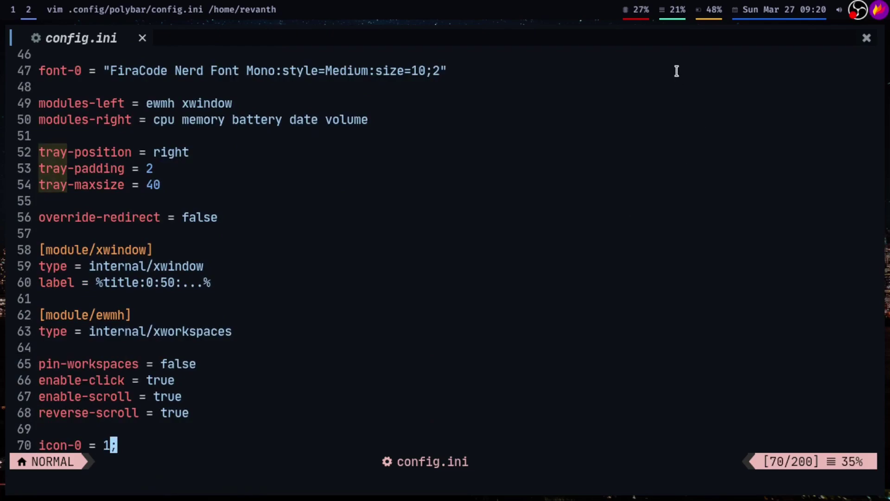
Close the polybar editor and browse the rofi application launcher's list.
key(super+q)
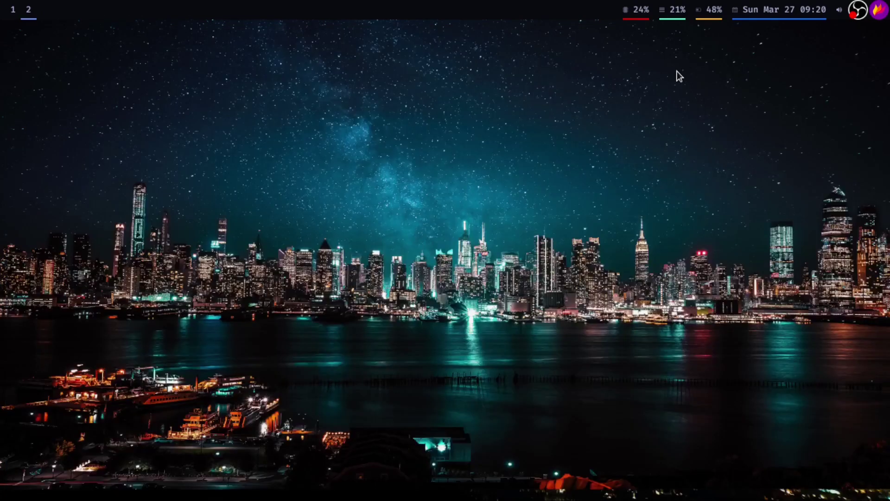
key(super+d)
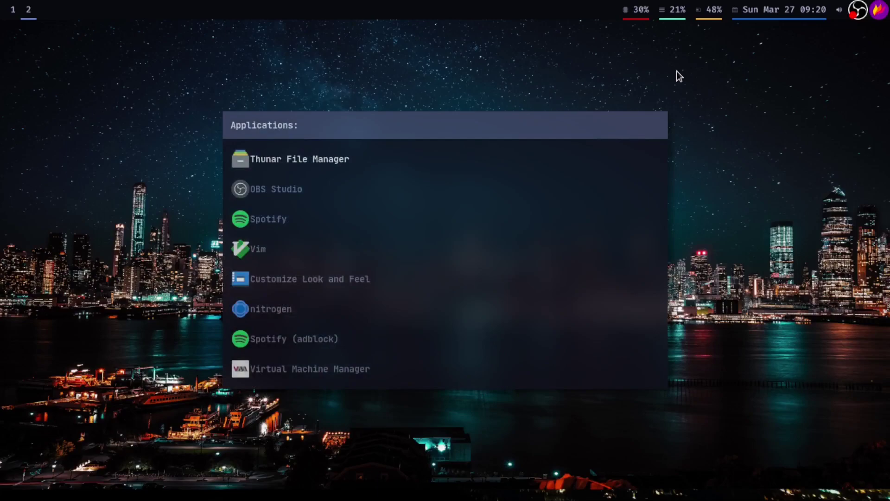
key(Down)
key(Down)
key(Down)
key(Up)
key(Up)
key(Up)
key(Escape)
Open .config/rofi/config.rasi in Vim from a new terminal.
key(super+Return)
text(vim)
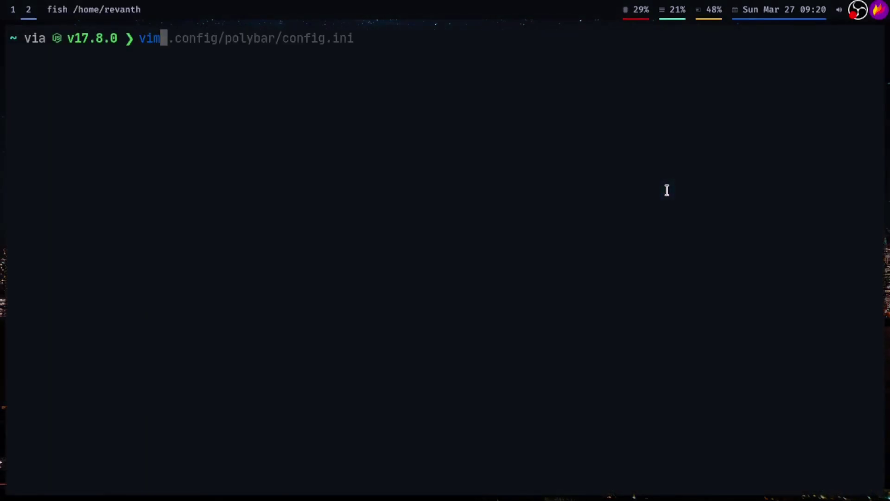
text( .config/rofi/)
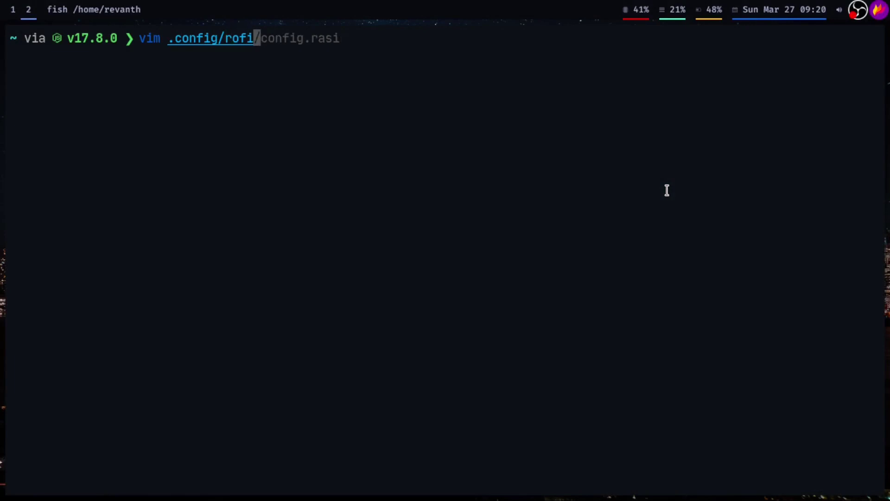
key(Right)
key(Return)
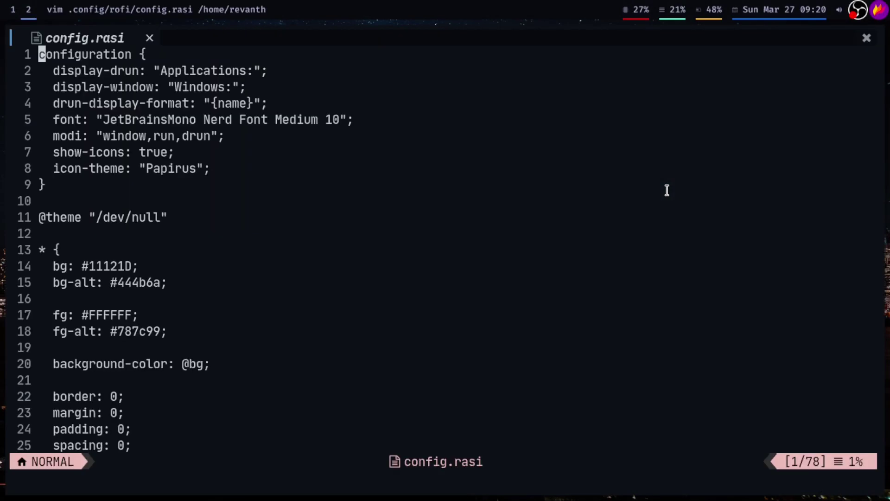
Move through the config and highlight the show-icons and icon-theme lines.
key(l)
key(l)
key(l)
key(j)
key(j)
key(j)
key(j)
key(j)
key(j)
key(k)
key(k)
key(k)
key(k)
key(k)
key(j)
key(j)
key(j)
key(k)
key(j)
key(j)
key(j)
key(j)
key(k)
key(0)
key(v)
key(j)
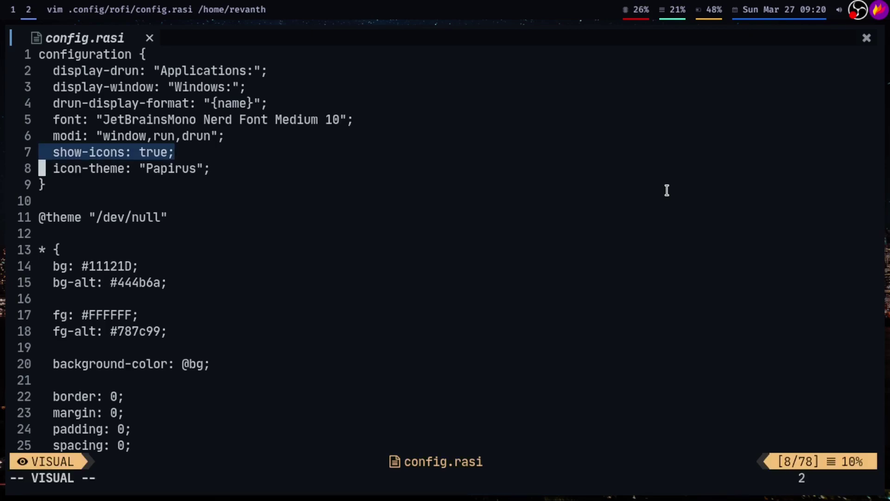
key($)
key(Escape)
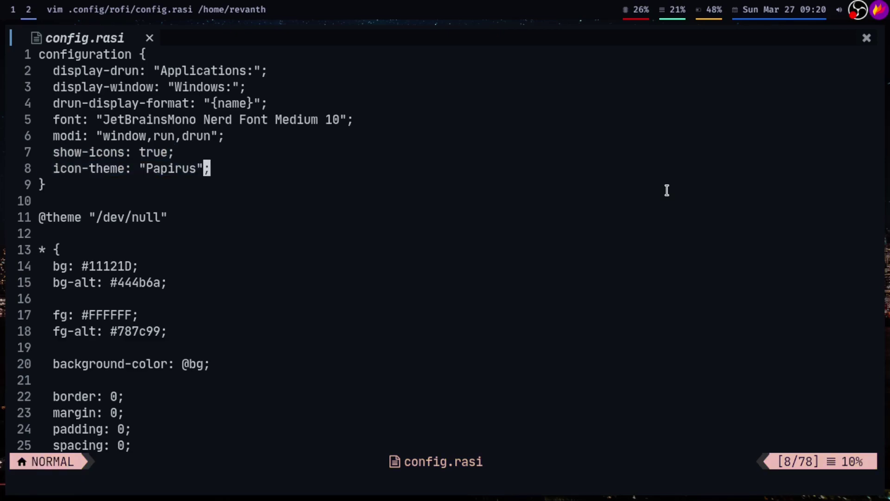
Show rofi's launcher icons while re-highlighting the show-icons and Papirus icon-theme lines.
key(super+d)
key(Escape)
key(v)
key(k)
key(0)
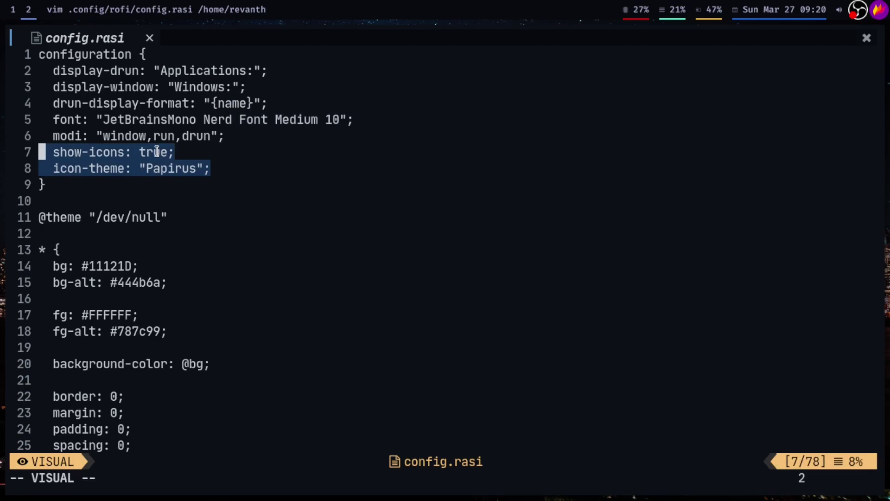
key(Escape)
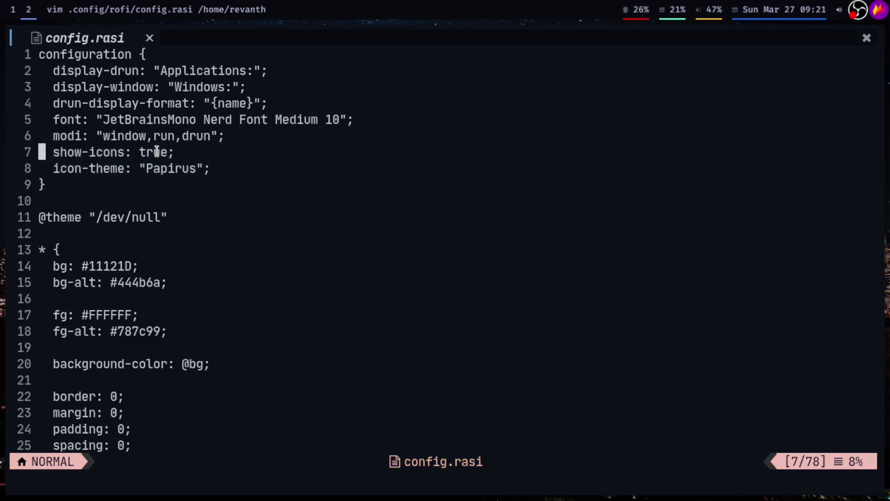
key(super+d)
key(Escape)
Compare the JetBrainsMono font line with the launcher, then quit Vim with :q.
key(k)
key(k)
key(super+d)
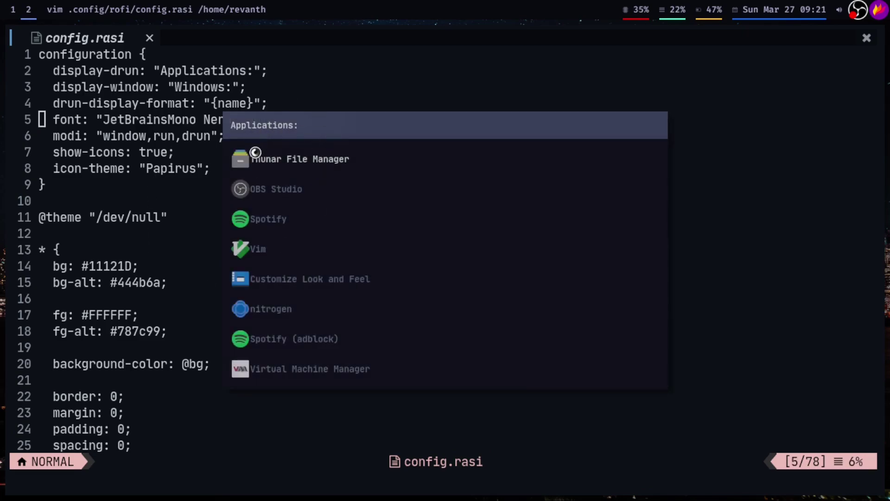
key(Escape)
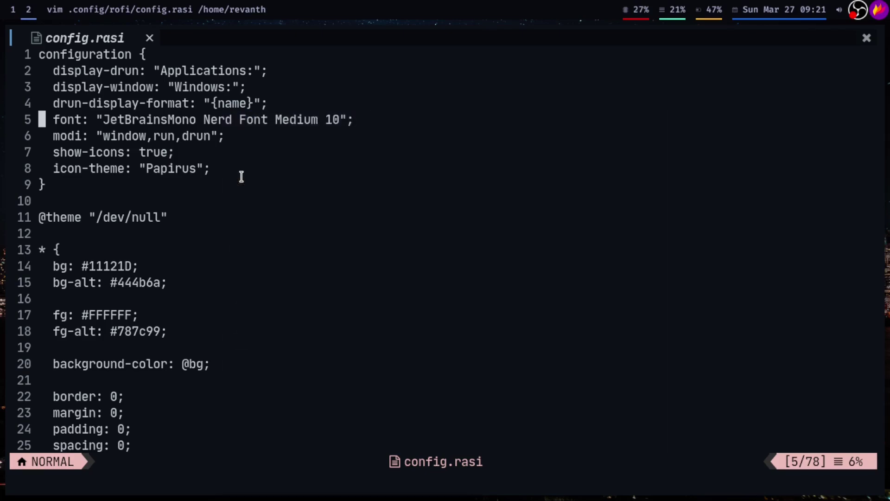
key(j)
key(j)
key(j)
key(j)
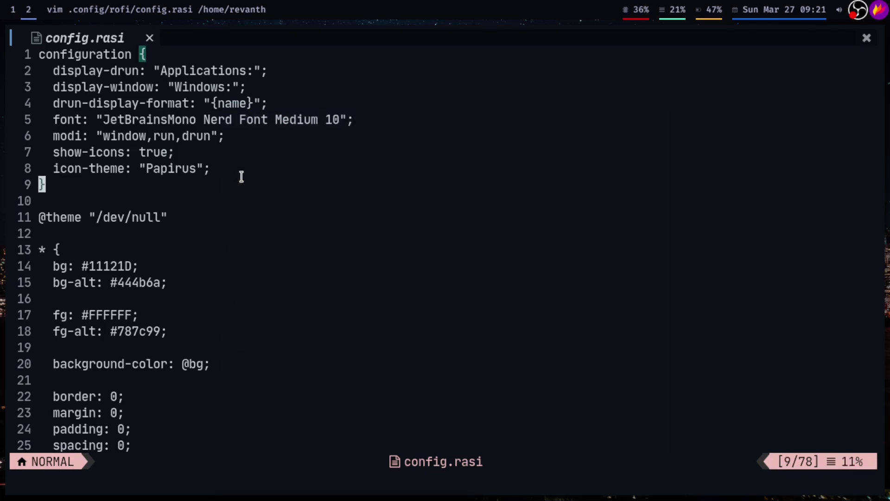
key(j)
key(j)
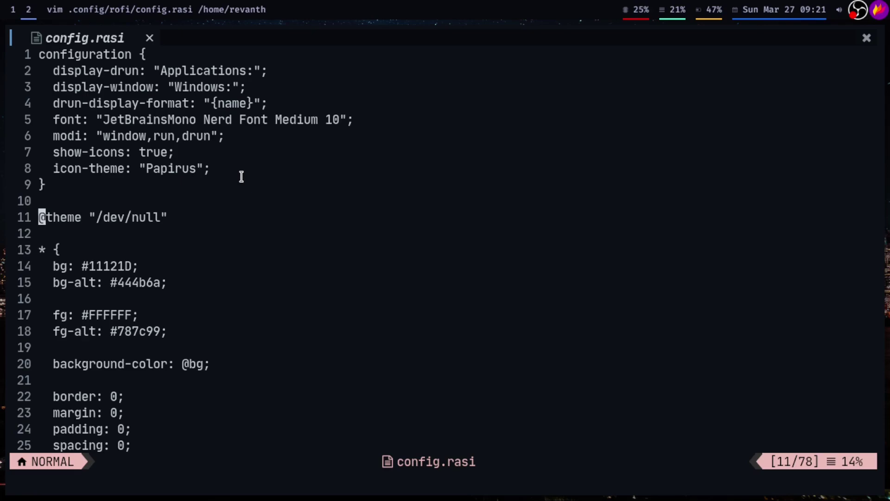
text(:q)
key(Return)
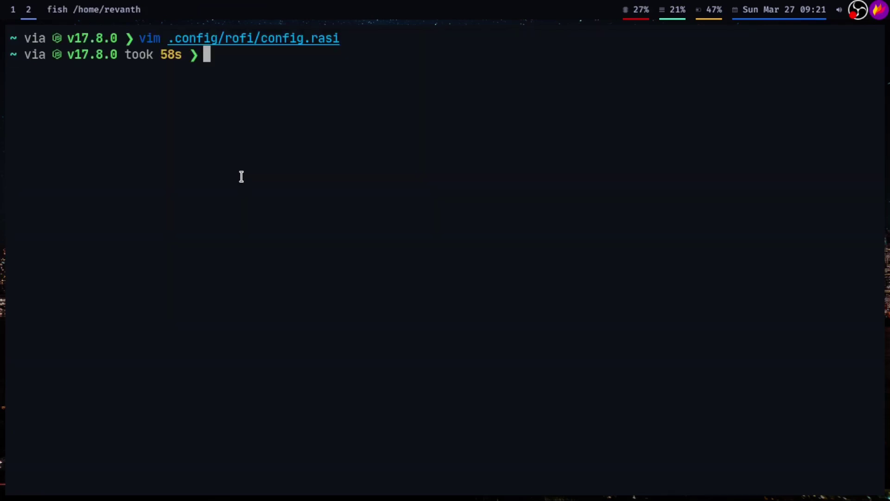